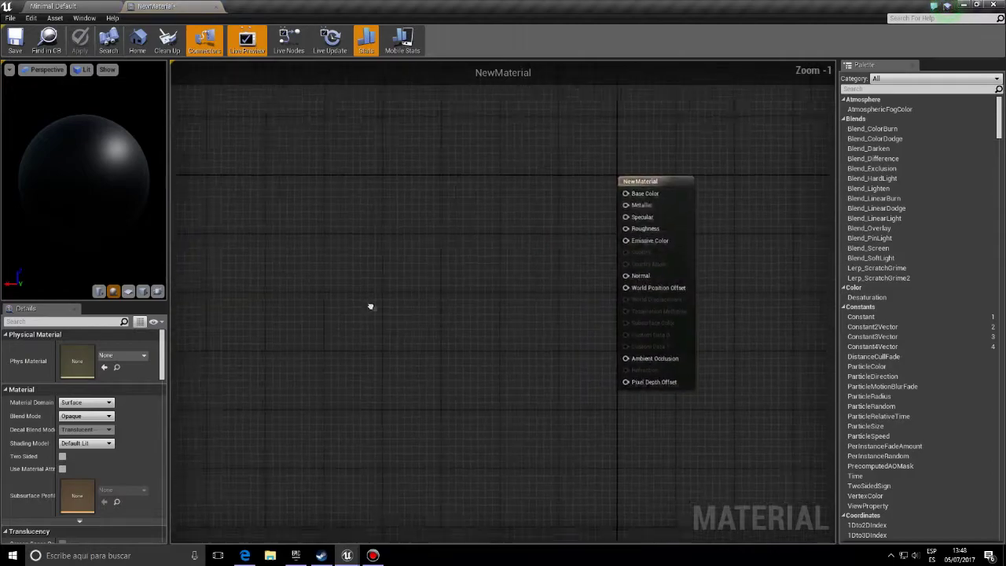
Step: Add an Absolute World Position node feeding new DDX and DDY nodes
right_click(292, 277)
type("w")
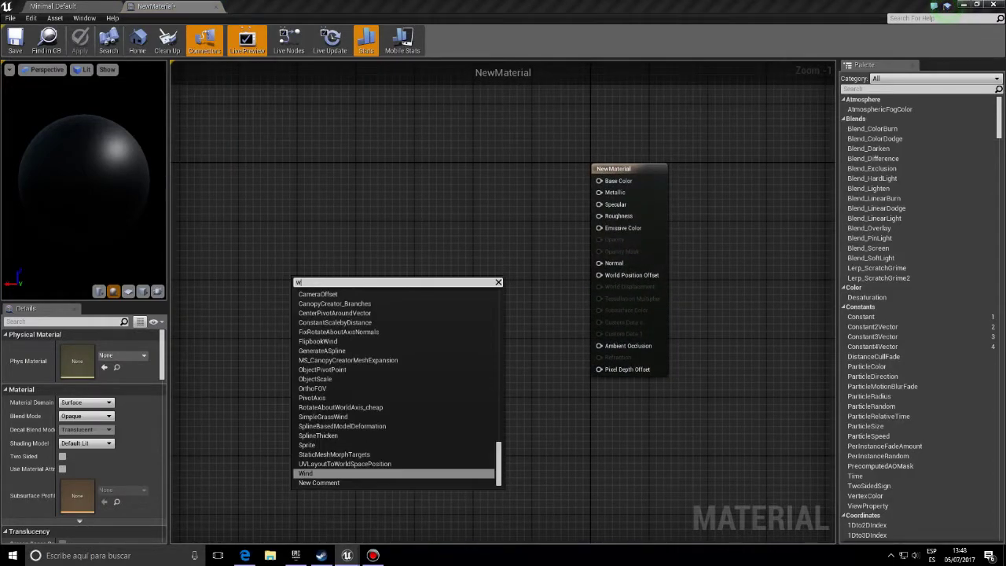
type("orld")
key("Return")
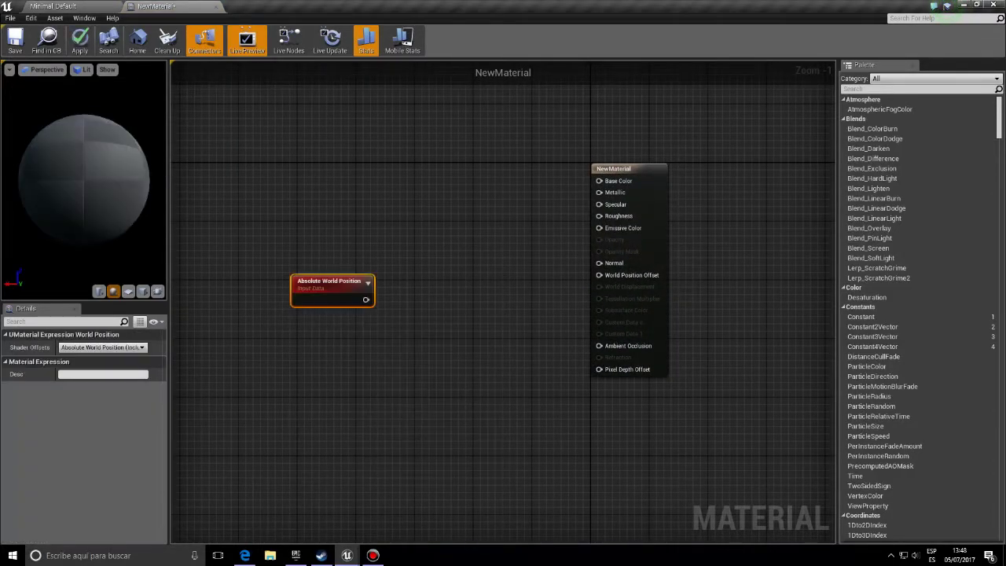
left_click_drag(366, 299, 412, 257)
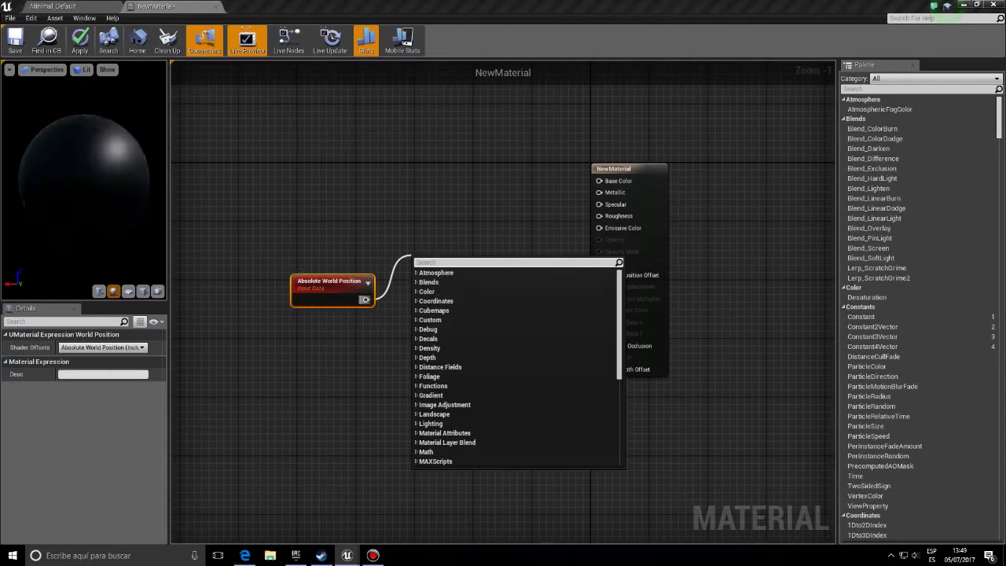
type("ddx")
key("Return")
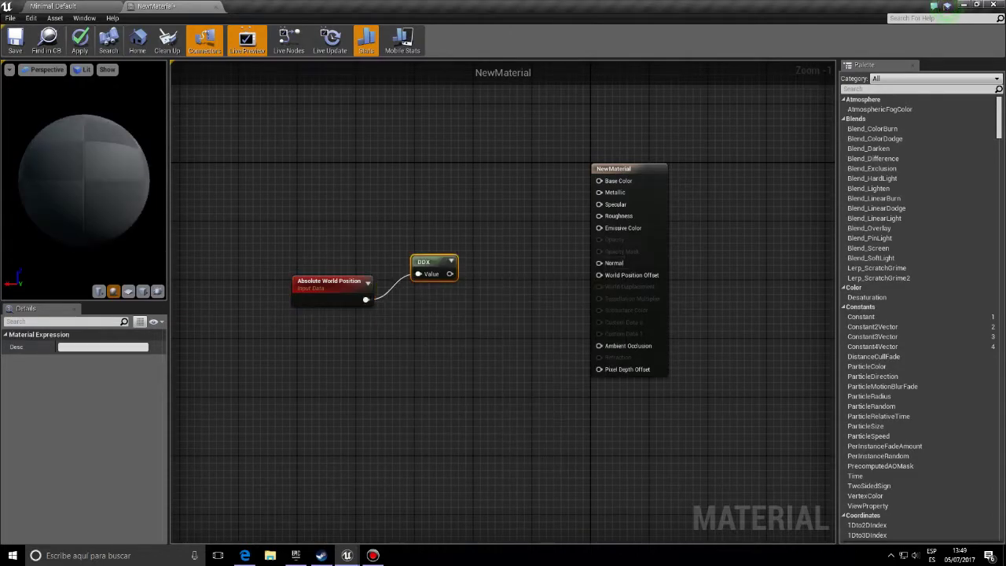
left_click_drag(366, 300, 409, 328)
type("ddy")
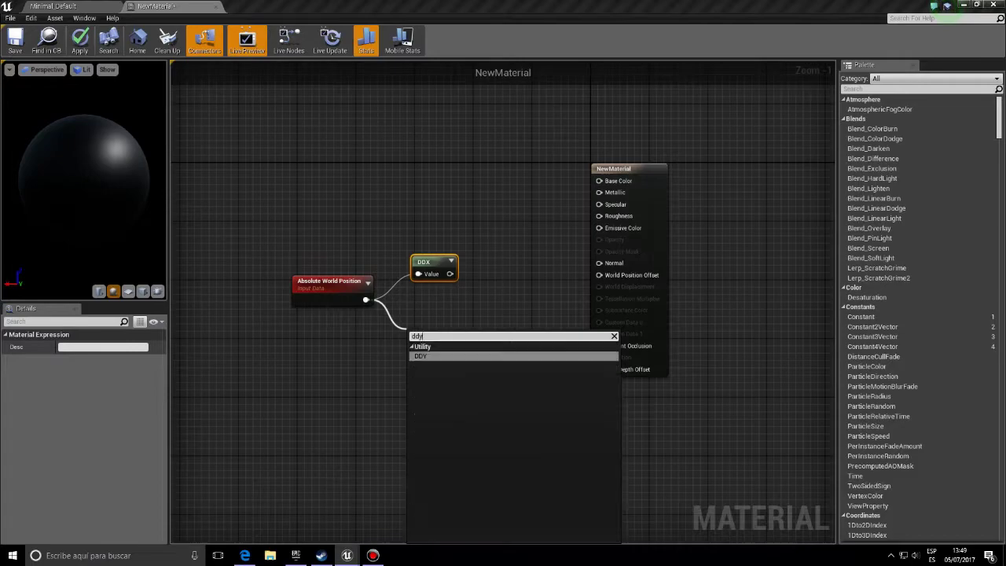
key("Return")
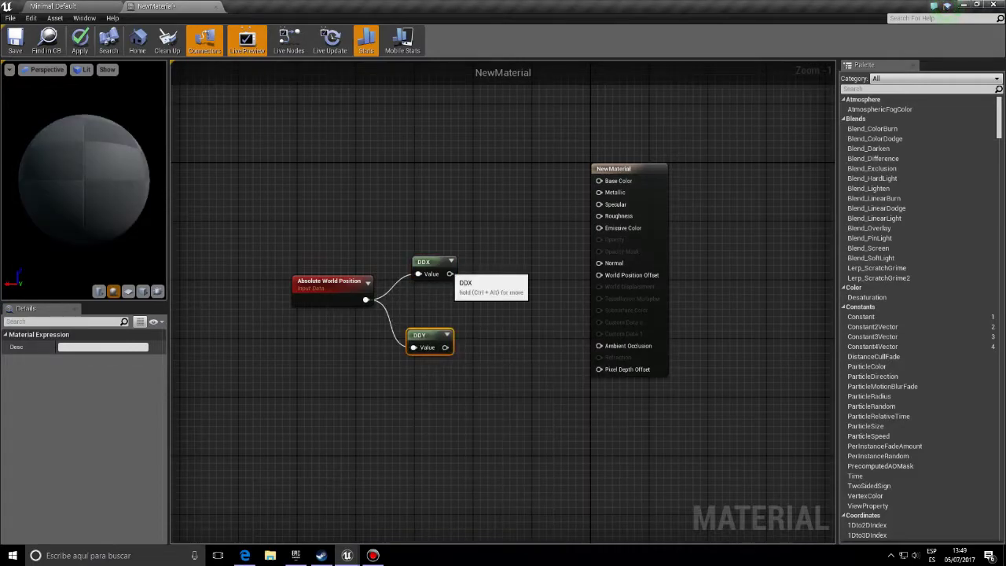
Step: Cross DDX with DDY, normalize the result into Normal, and apply the material
left_click_drag(450, 274, 476, 299)
type("cross")
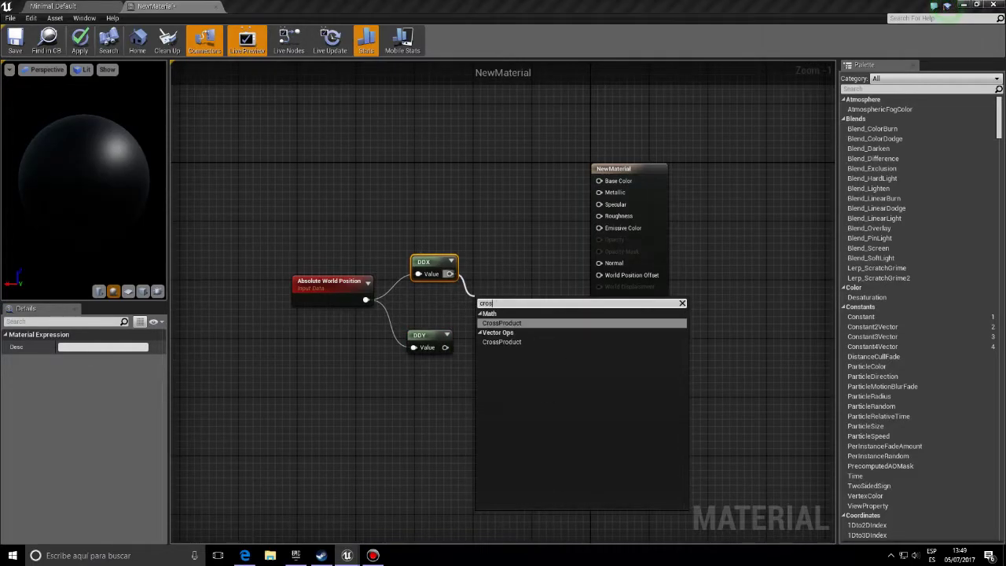
key("Return")
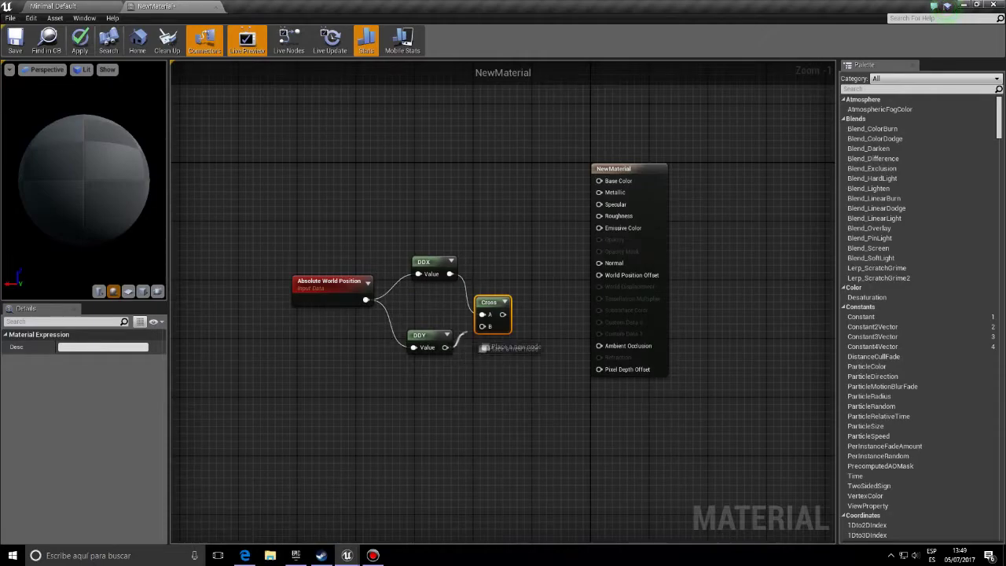
mouse_move(445, 347)
left_mouse_down()
mouse_move(482, 326)
mouse_move(480, 294)
mouse_move(530, 307)
left_mouse_up()
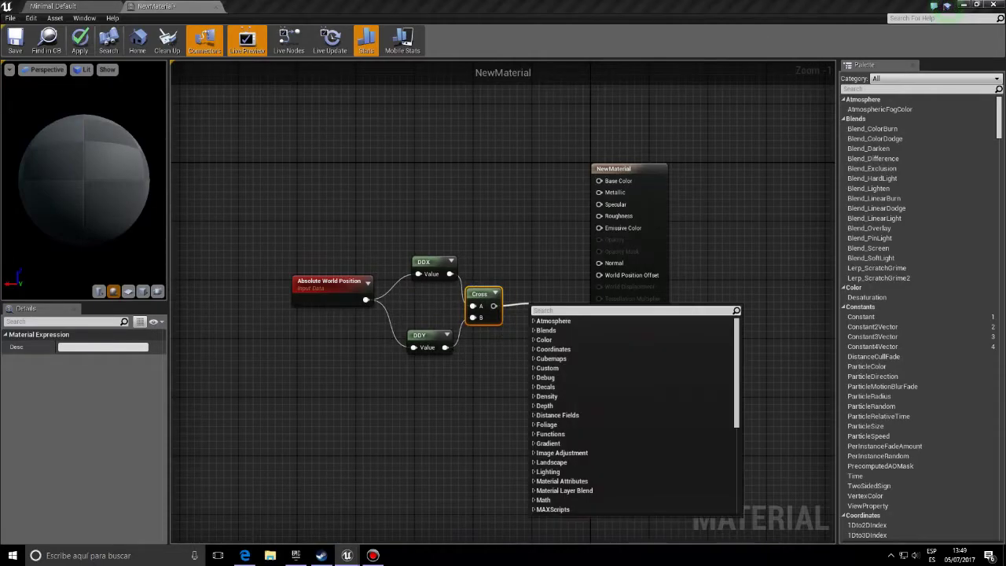
type("normalize")
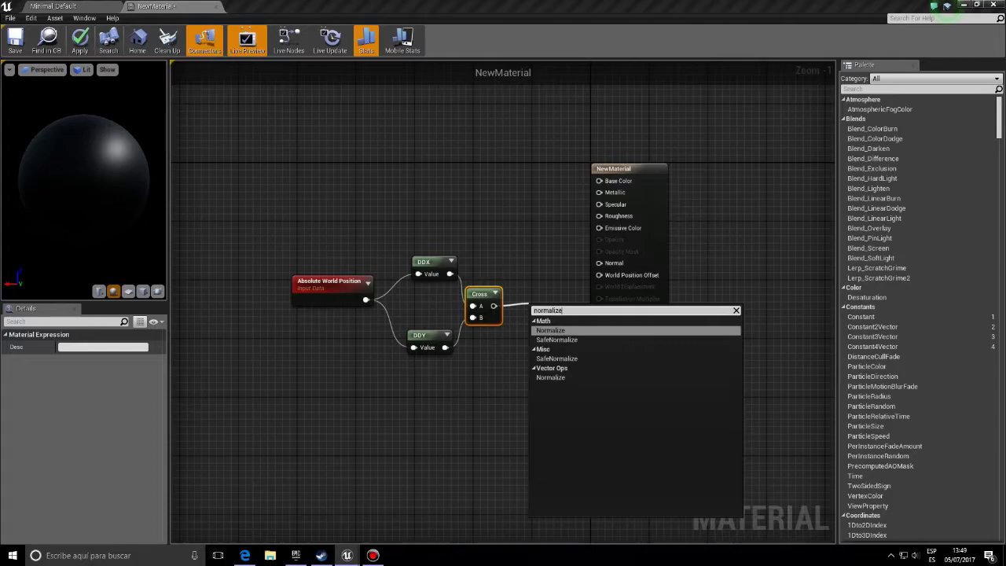
key("Return")
mouse_move(549, 310)
left_mouse_down()
mouse_move(524, 294)
mouse_move(599, 275)
mouse_move(599, 263)
left_mouse_up()
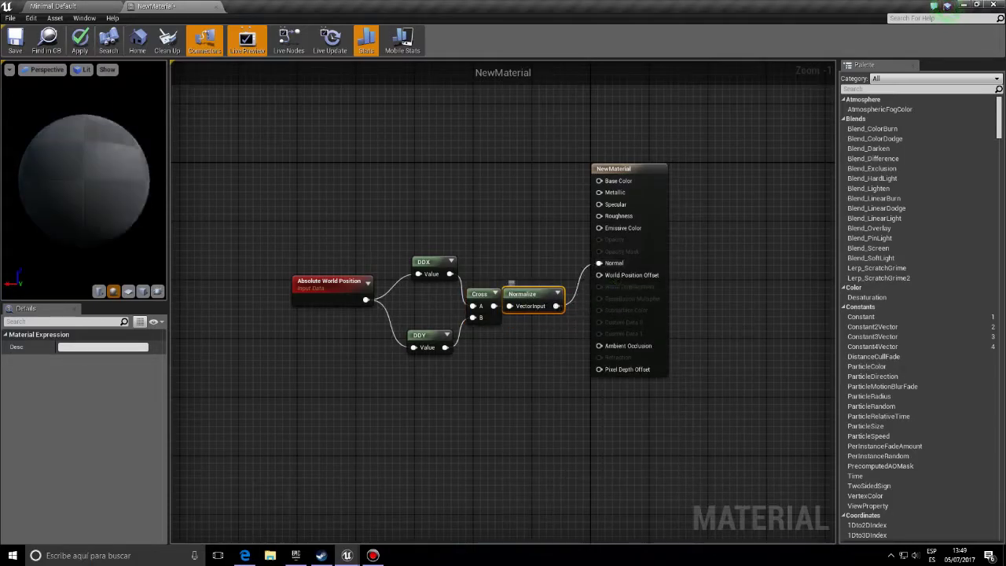
scroll(457, 352, "down", 3)
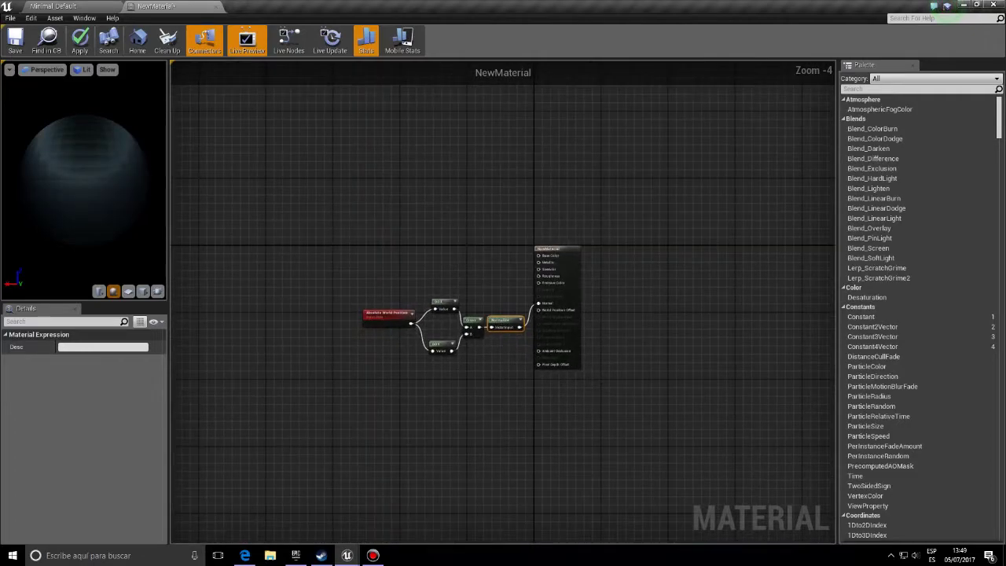
left_click(79, 40)
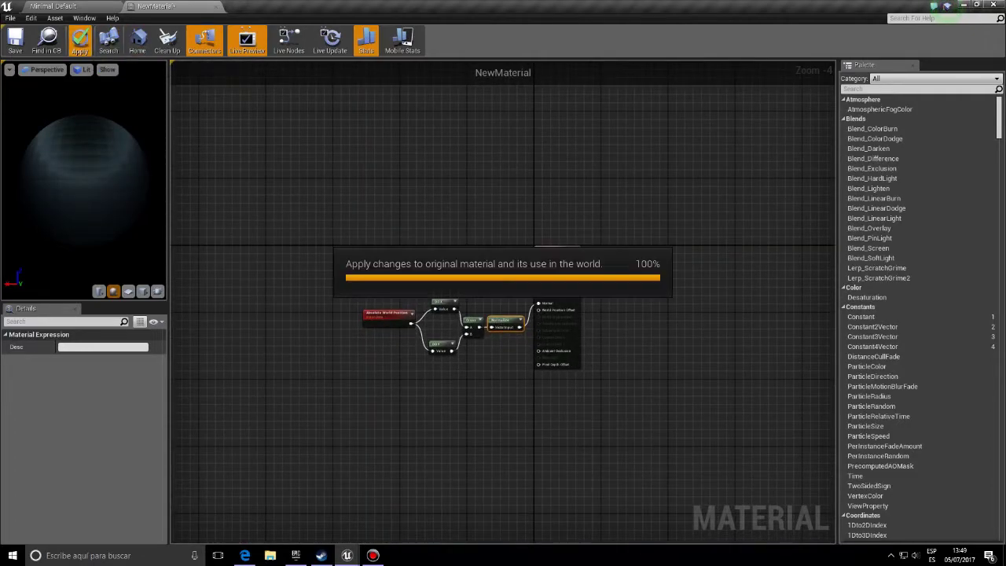
scroll(393, 186, "up", 2)
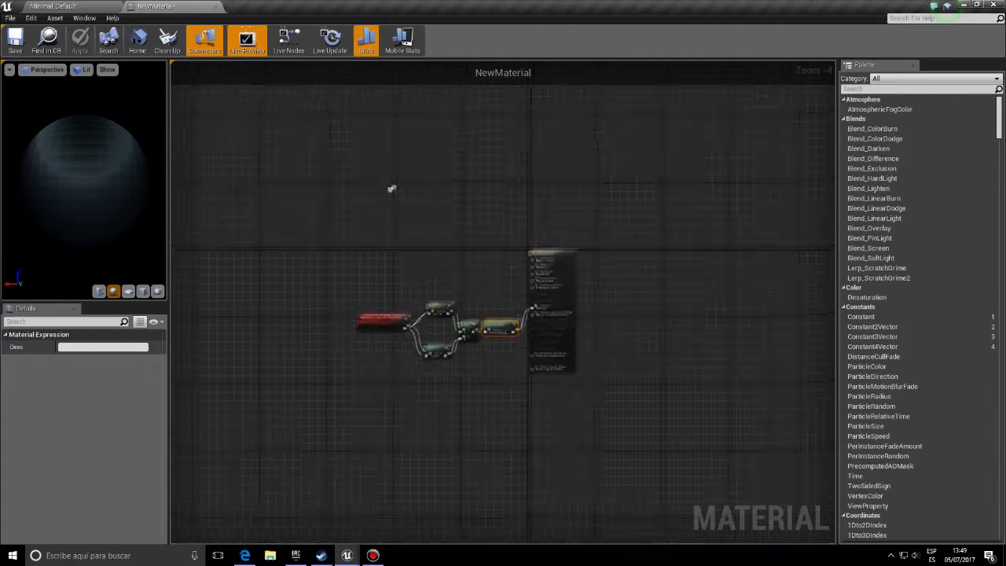
right_click(305, 198)
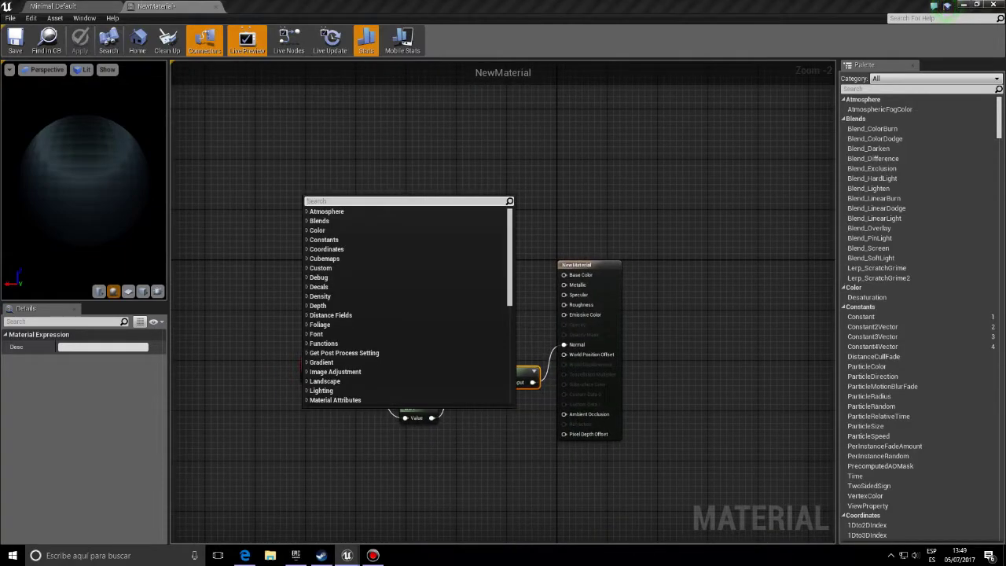
Step: Add a LandscapeCoords node to the graph
type("landsca")
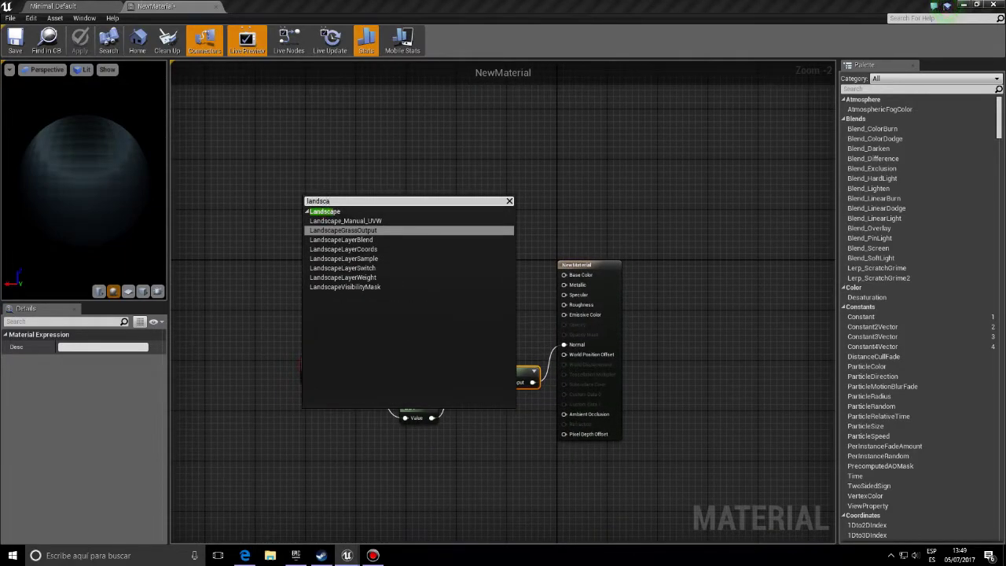
left_click(344, 249)
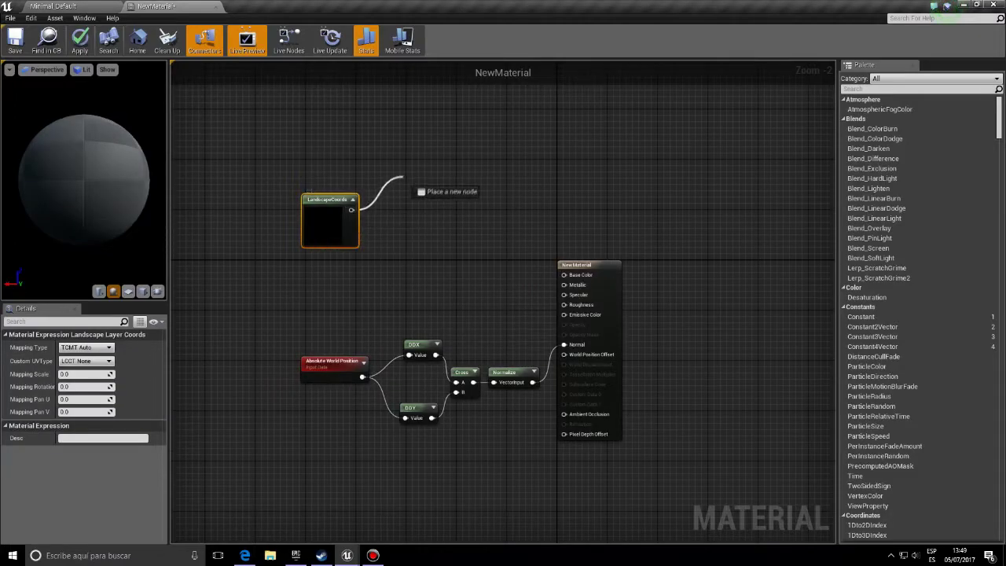
left_click_drag(351, 211, 416, 162)
left_click(409, 157)
Step: Add a Texture Sample node and duplicate it below
right_click(422, 157)
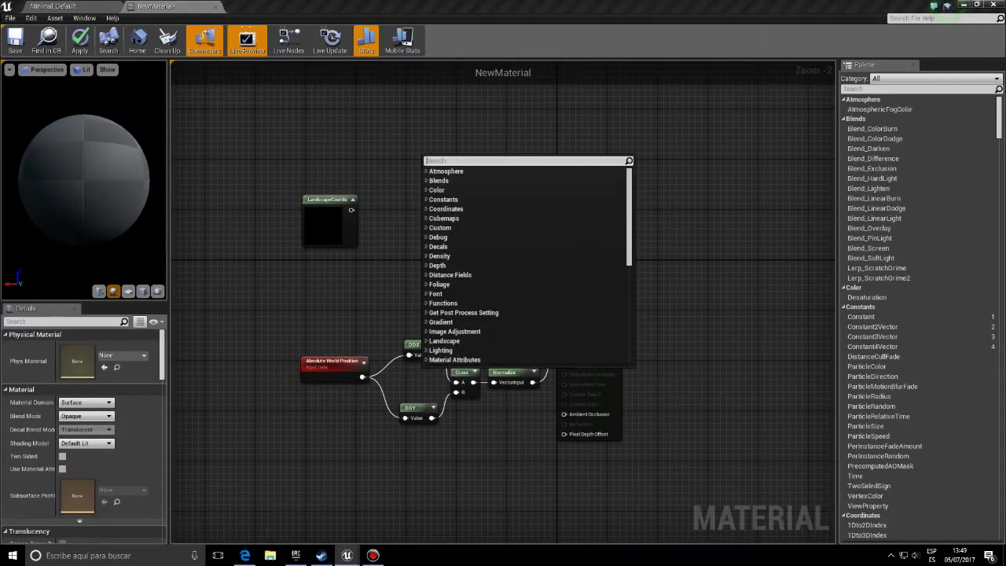
type("texture")
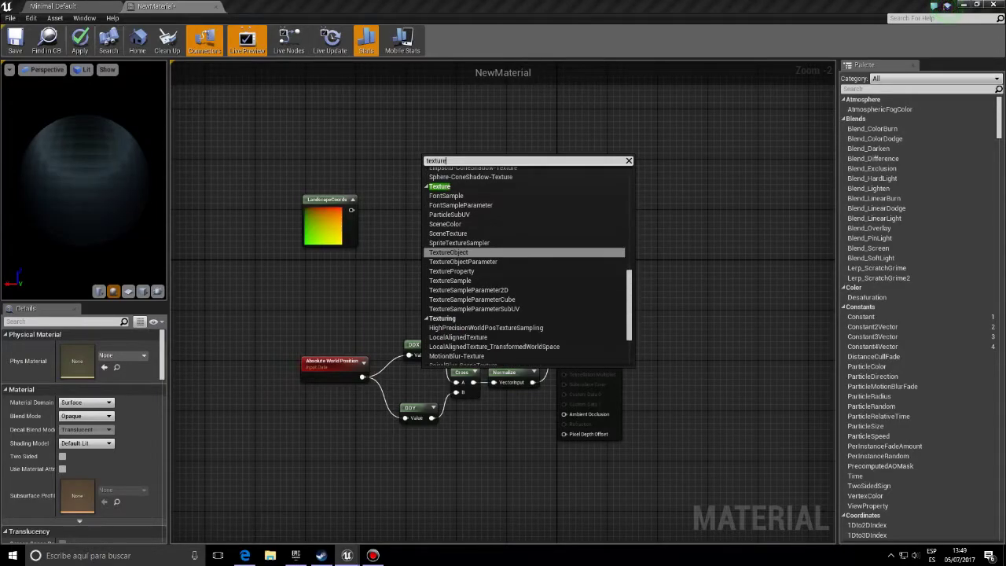
key("Down")
key("Down")
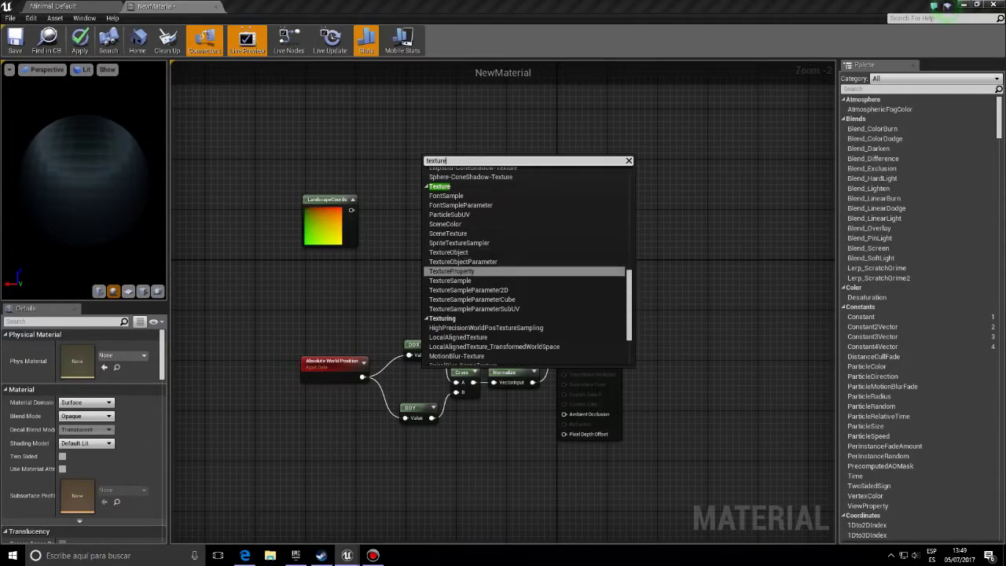
key("Down")
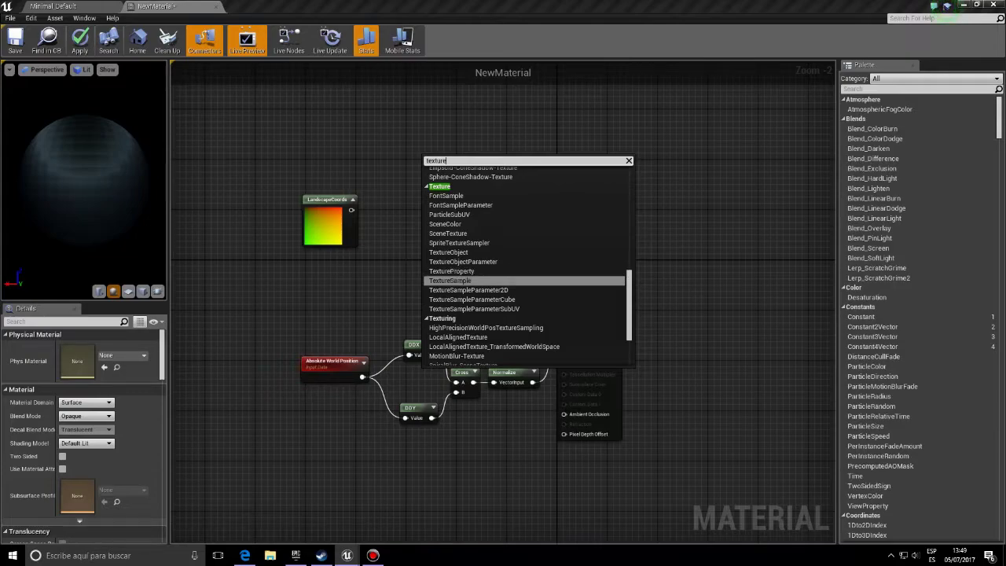
key("Return")
left_click_drag(428, 150, 406, 130)
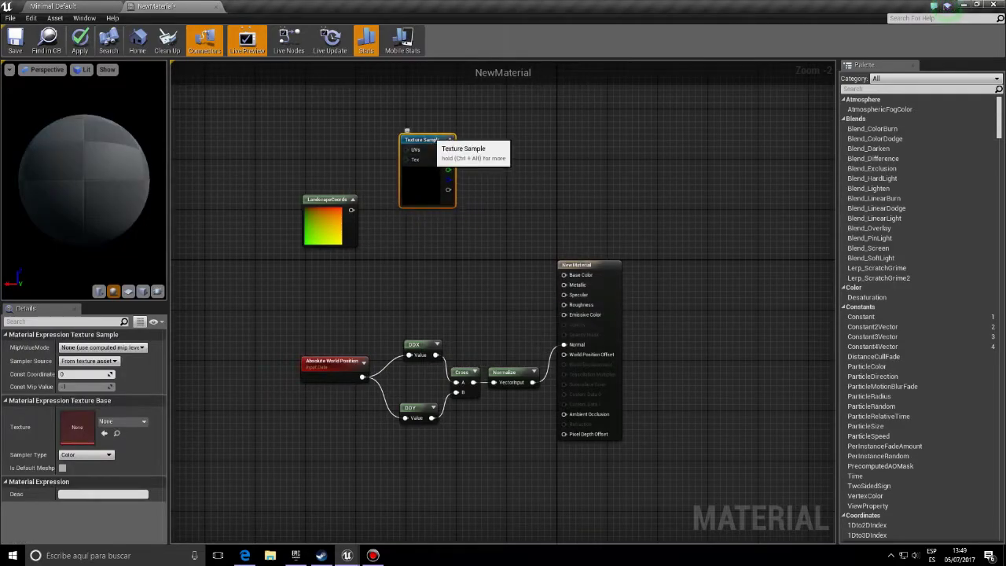
key("ctrl+w")
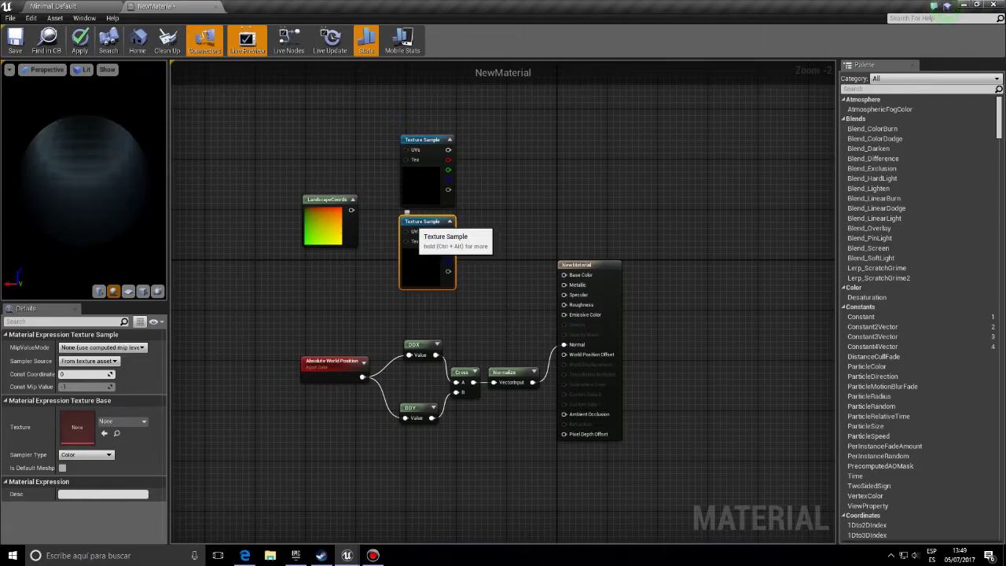
Step: Assign the dirt texture to the top Texture Sample and grass to the lower one
left_click(410, 179)
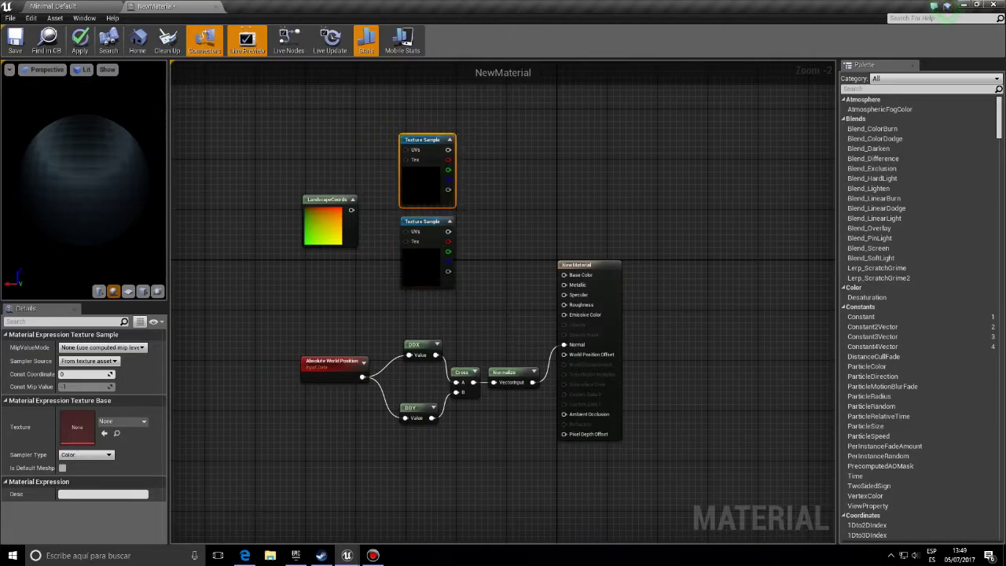
left_click(122, 422)
left_click(120, 272)
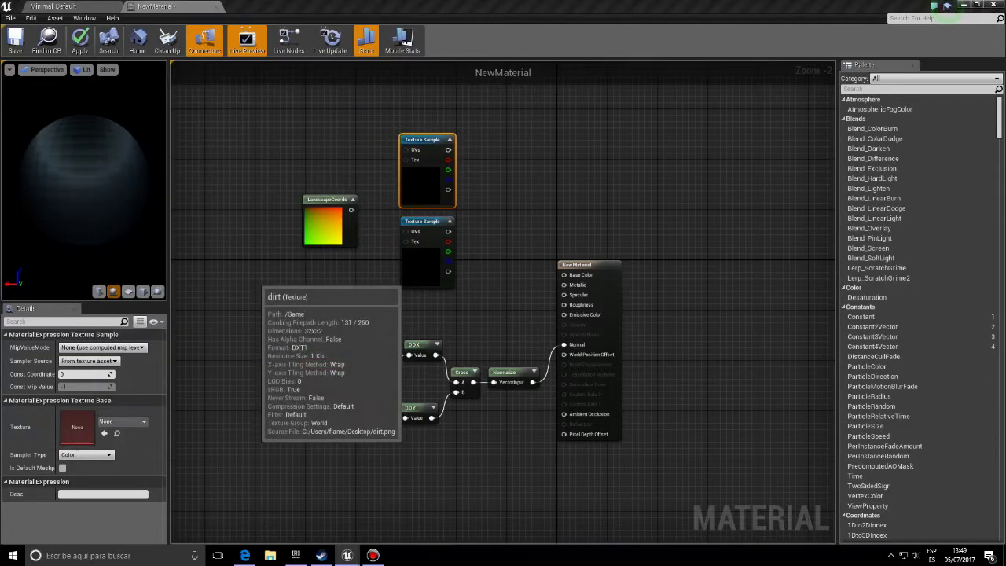
left_click(427, 252)
left_click(122, 421)
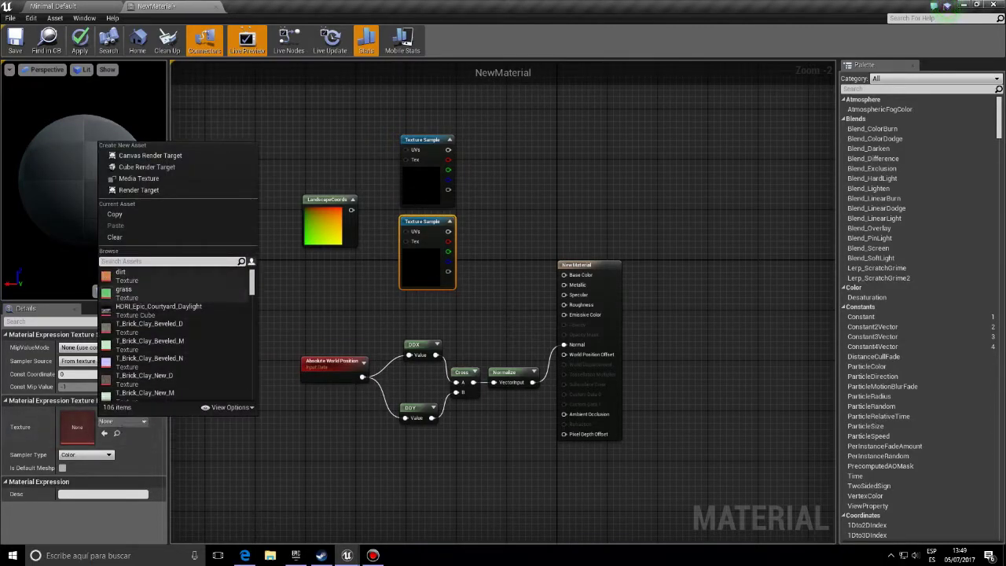
left_click(118, 292)
Step: Wire LandscapeCoords into the UVs of both Texture Samples
left_click_drag(352, 211, 406, 149)
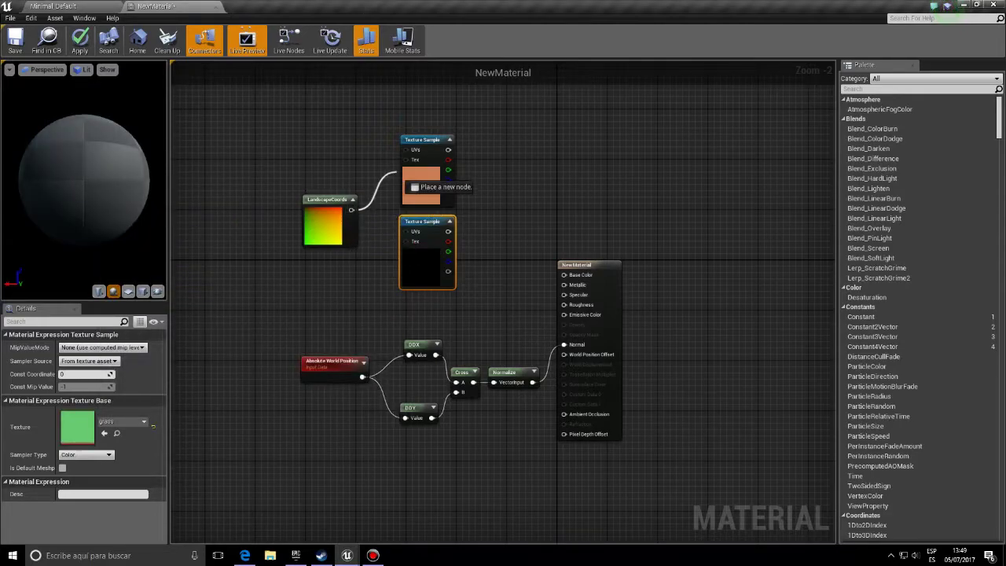
left_click_drag(351, 210, 406, 232)
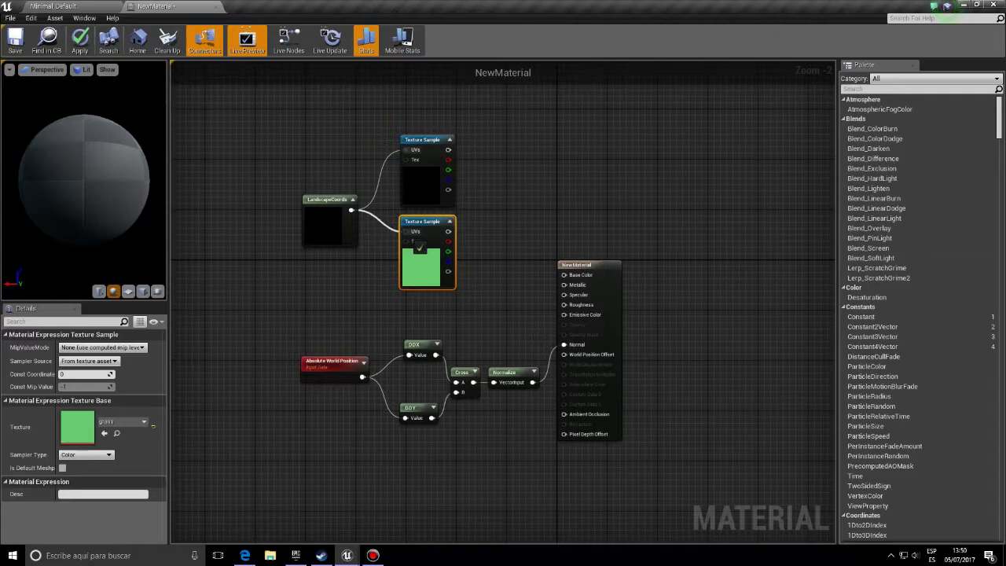
left_click(497, 168)
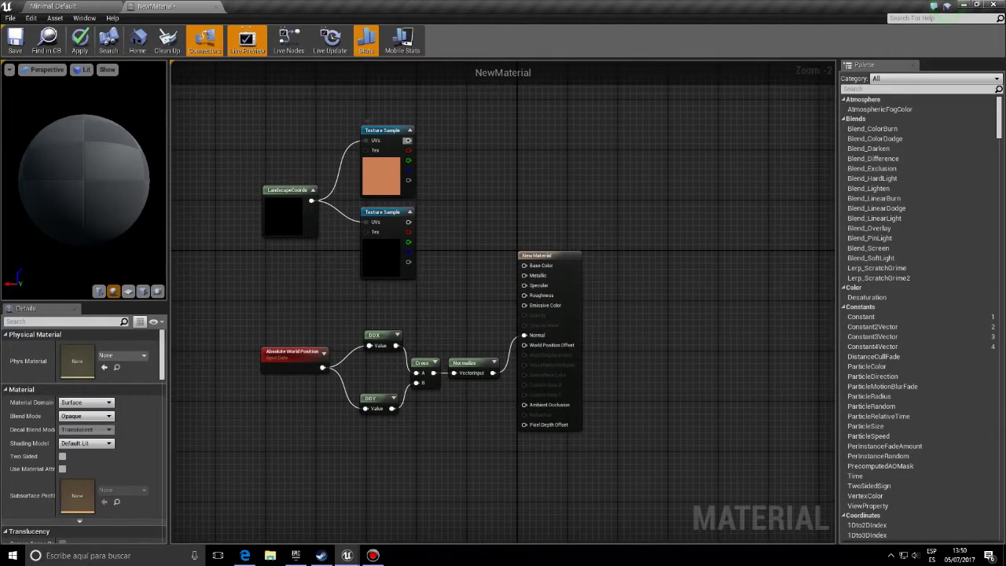
left_click_drag(408, 140, 454, 175)
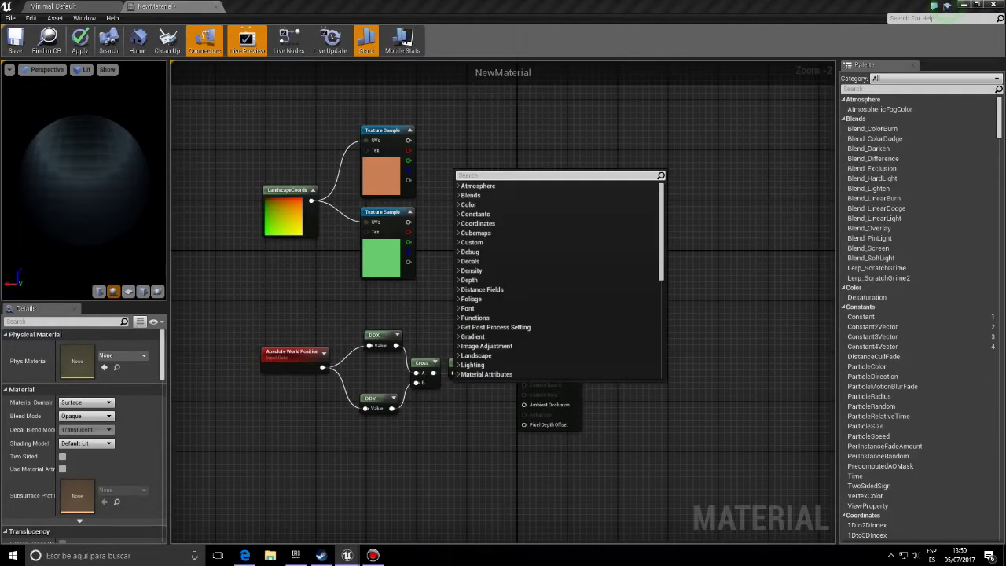
Step: Place two stacked Landscape Layer Weight nodes, undoing a mistaken Layer Blend node
type("layer")
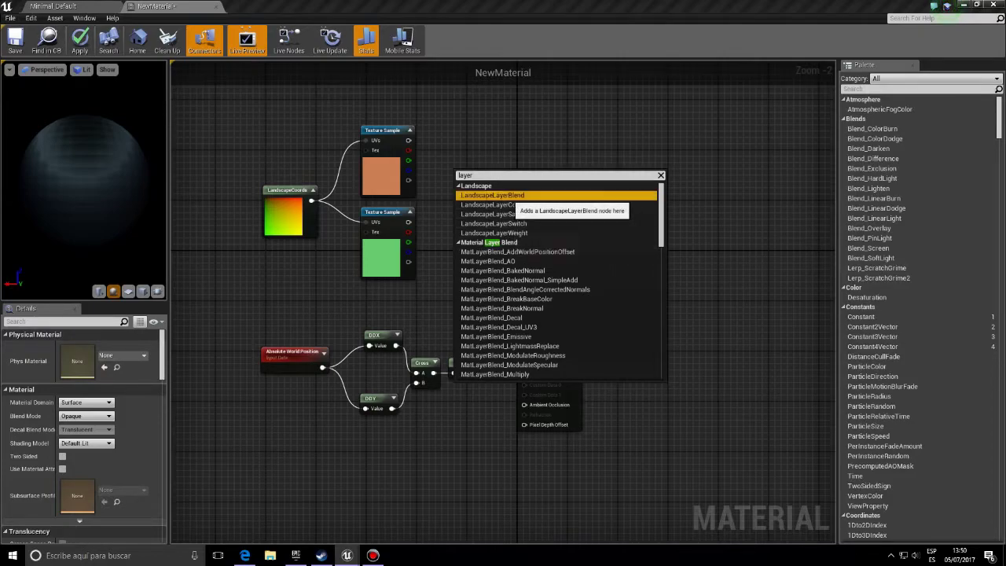
left_click(493, 195)
key("ctrl+z")
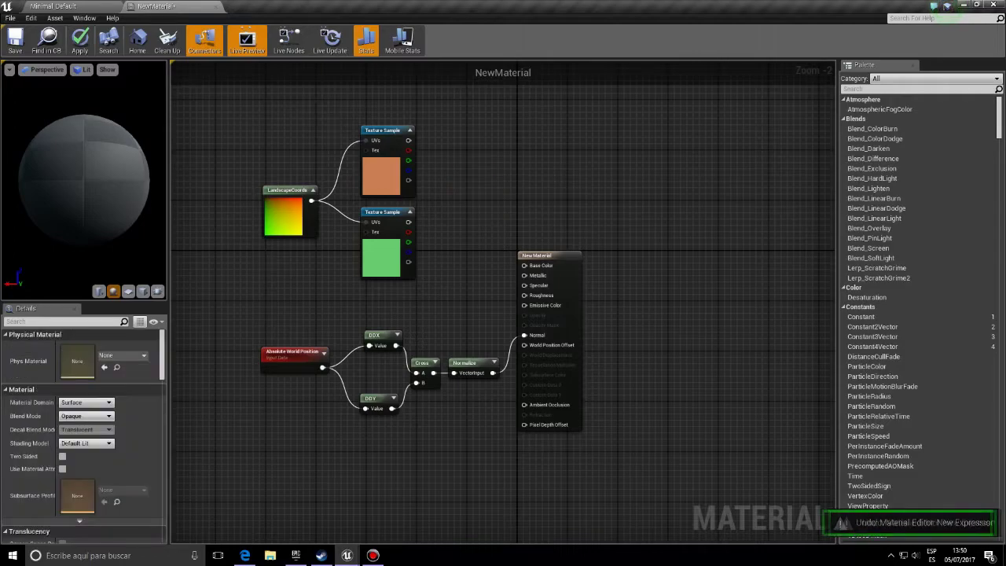
right_click(481, 176)
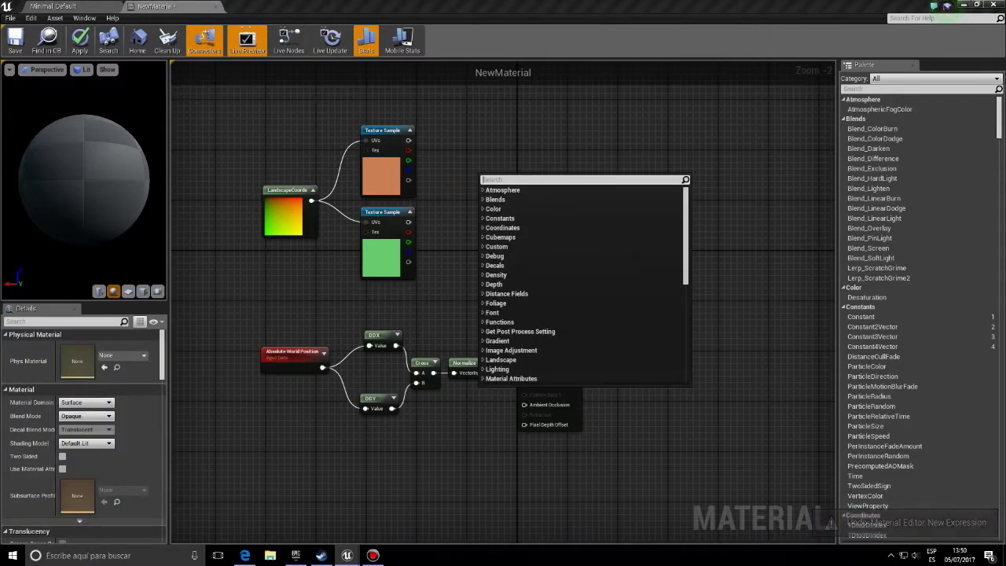
type("layer we")
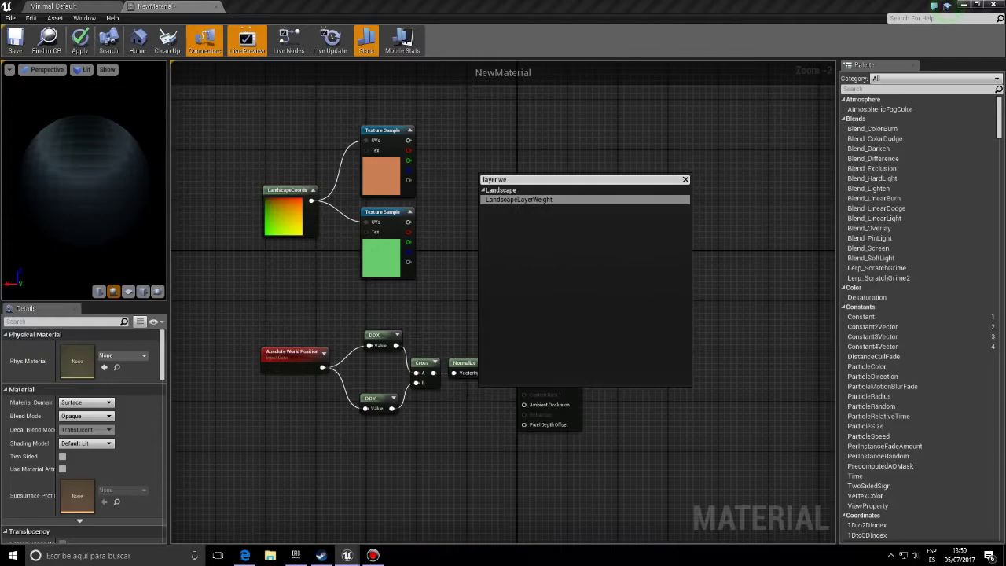
key("Return")
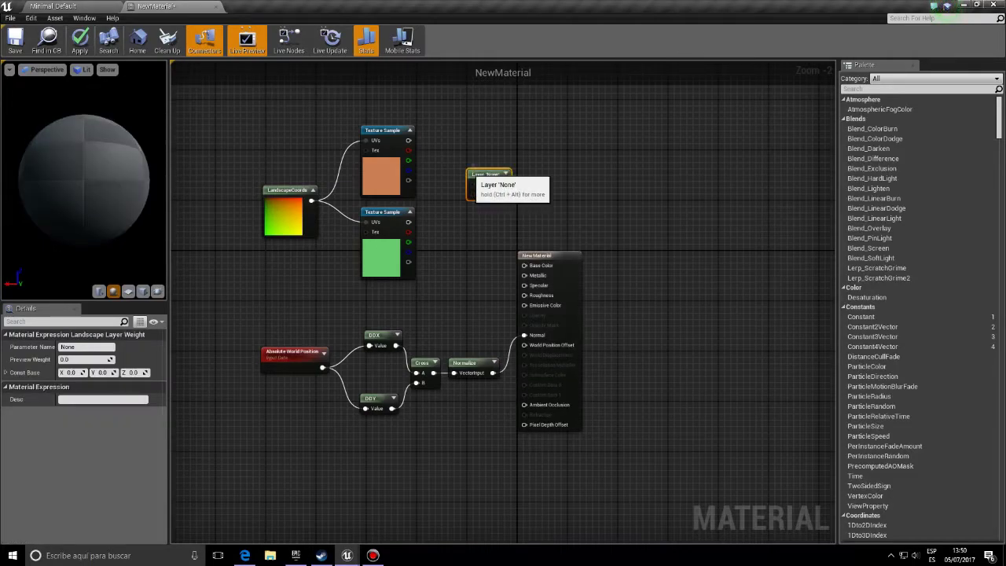
left_click_drag(486, 178, 461, 174)
key("ctrl+v")
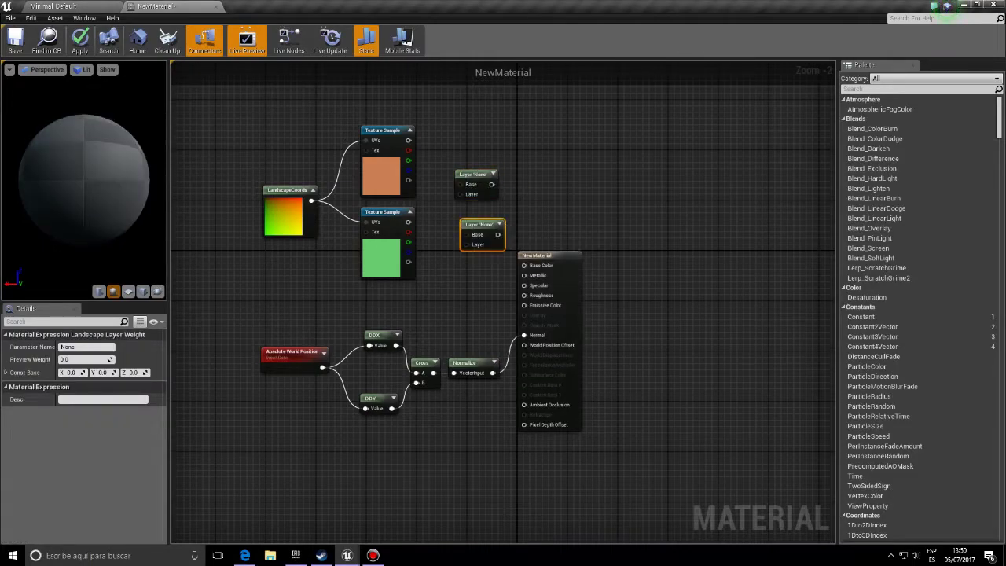
left_click_drag(481, 226, 475, 225)
type("Dirt")
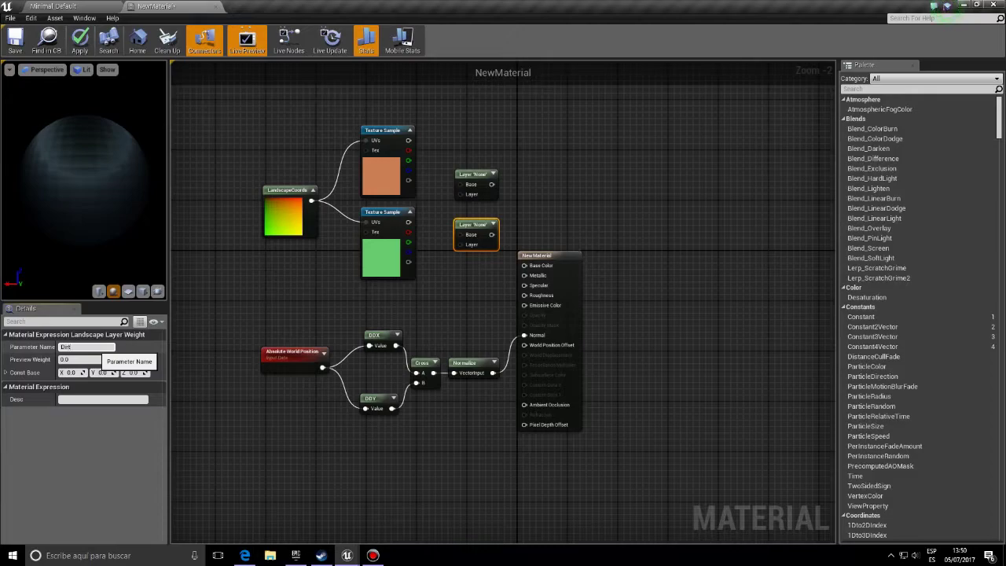
Step: Name the layer weight nodes Dirt and Grass, with Dirt above Grass
key("Return")
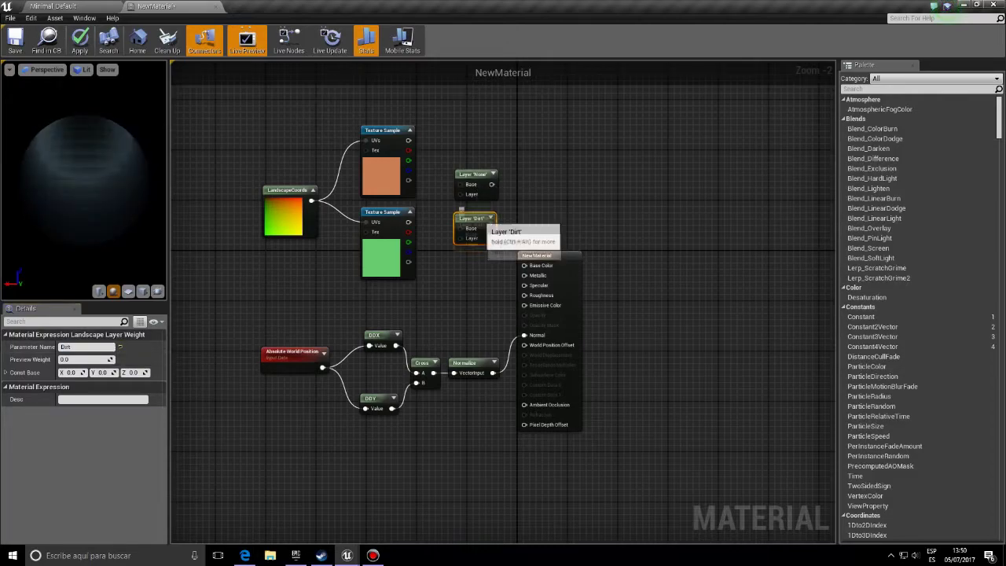
left_click_drag(468, 225, 469, 155)
left_click_drag(462, 194, 491, 247)
left_click_drag(472, 174, 476, 212)
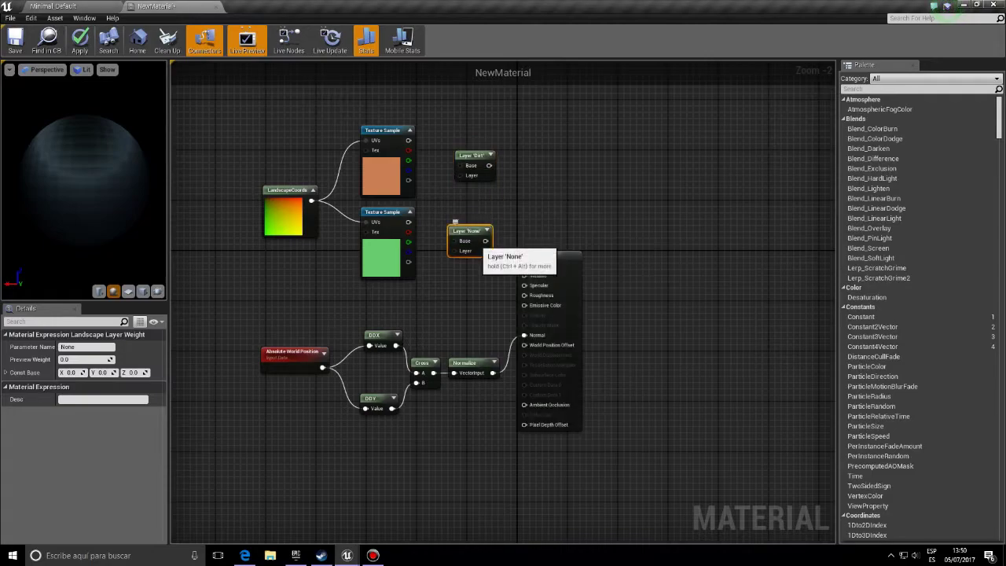
left_click(79, 346)
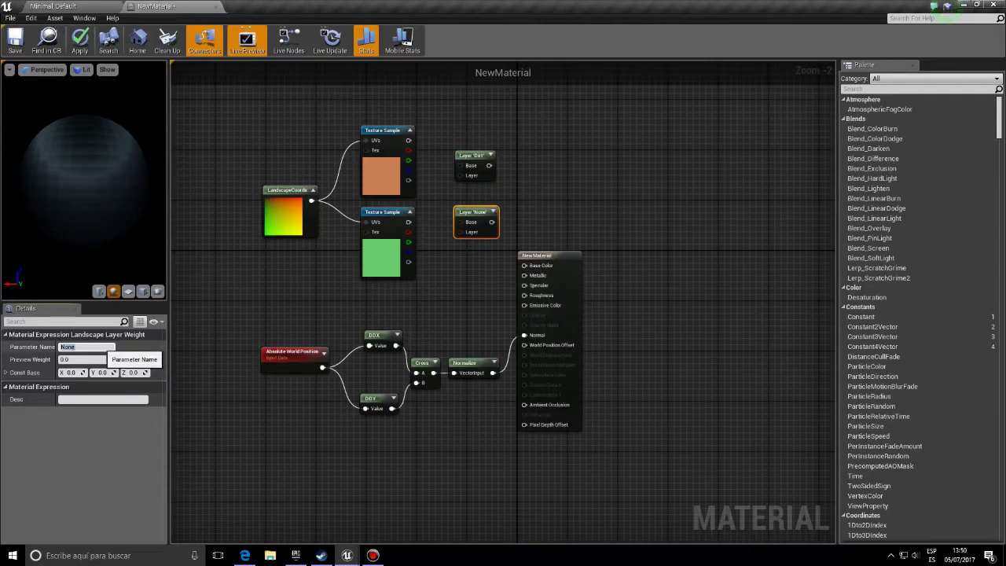
type("Gras")
key("Return")
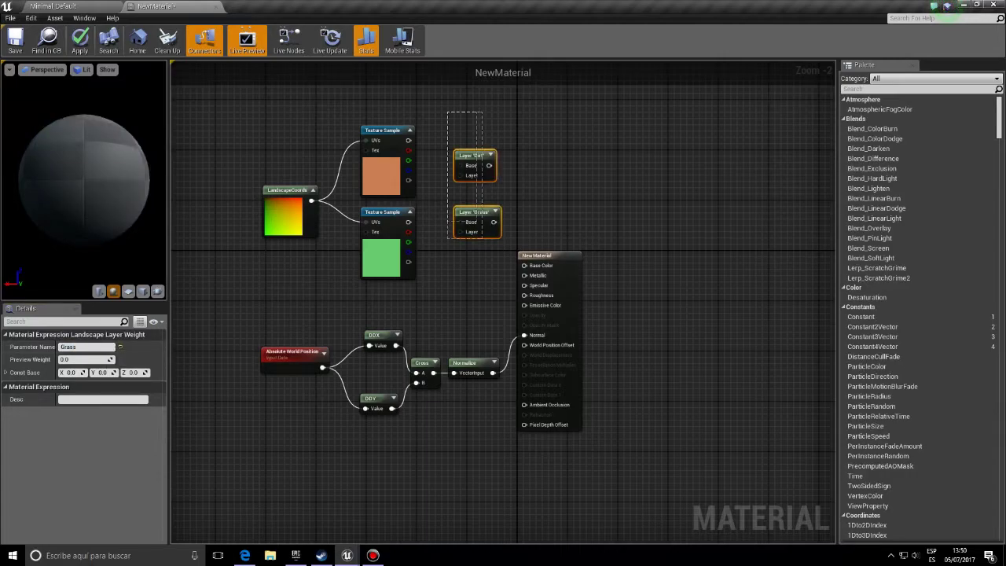
left_click(472, 193)
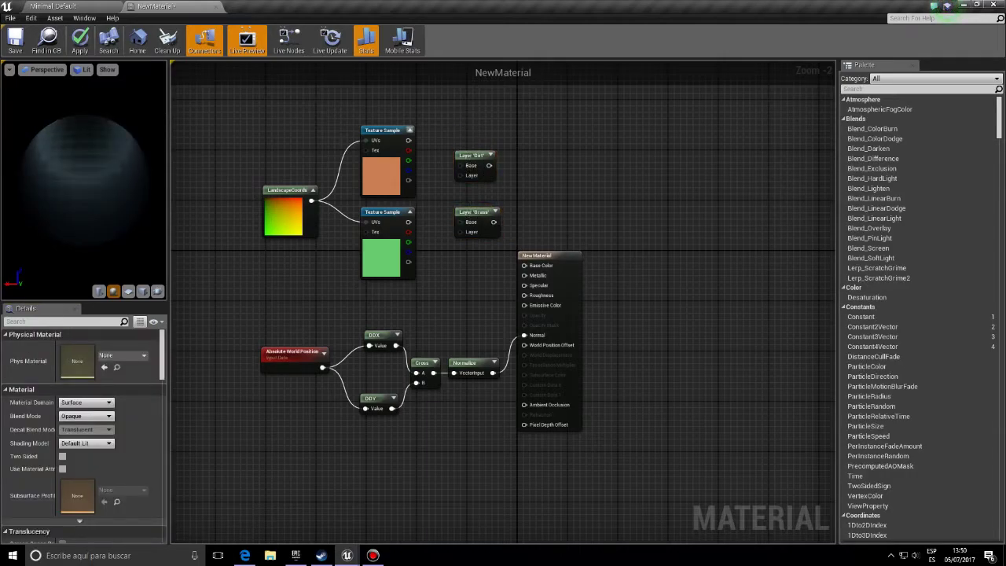
Step: Wire dirt and grass textures into their layers, Dirt into Grass's Base, and apply
left_click_drag(408, 140, 460, 175)
mouse_move(408, 221)
left_mouse_down()
mouse_move(463, 250)
mouse_move(460, 232)
left_mouse_up()
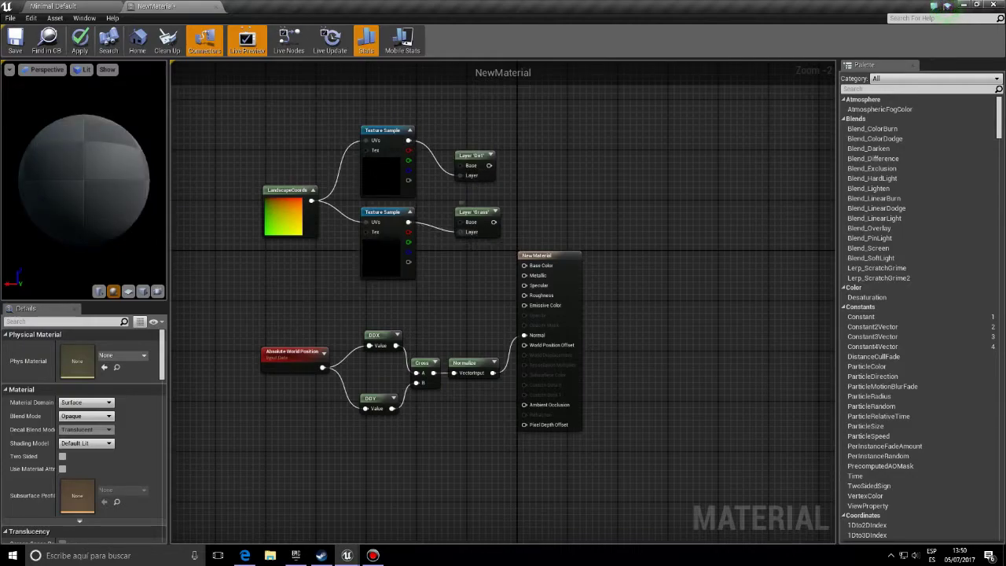
mouse_move(489, 165)
left_mouse_down()
mouse_move(461, 222)
mouse_move(483, 258)
left_mouse_up()
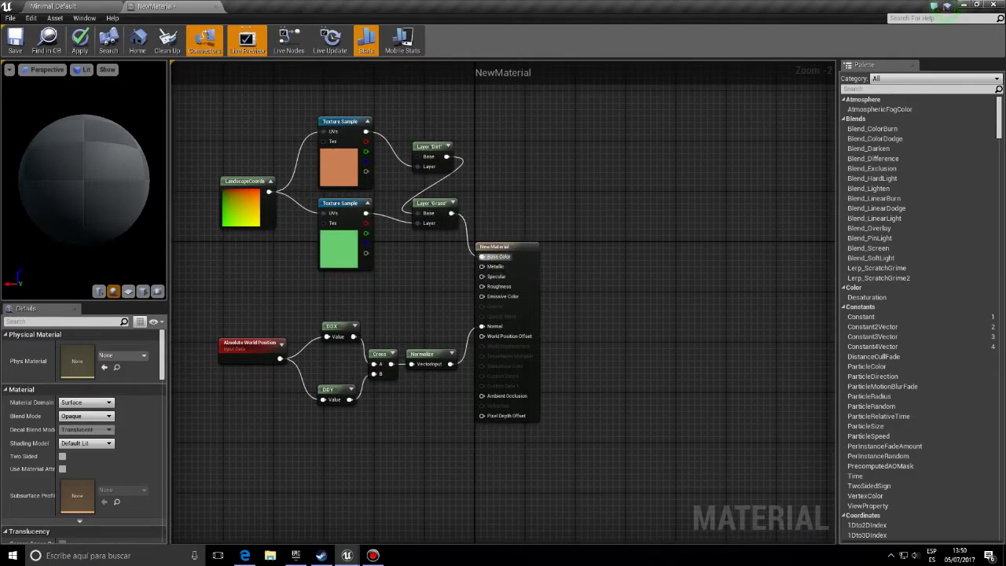
left_click(80, 40)
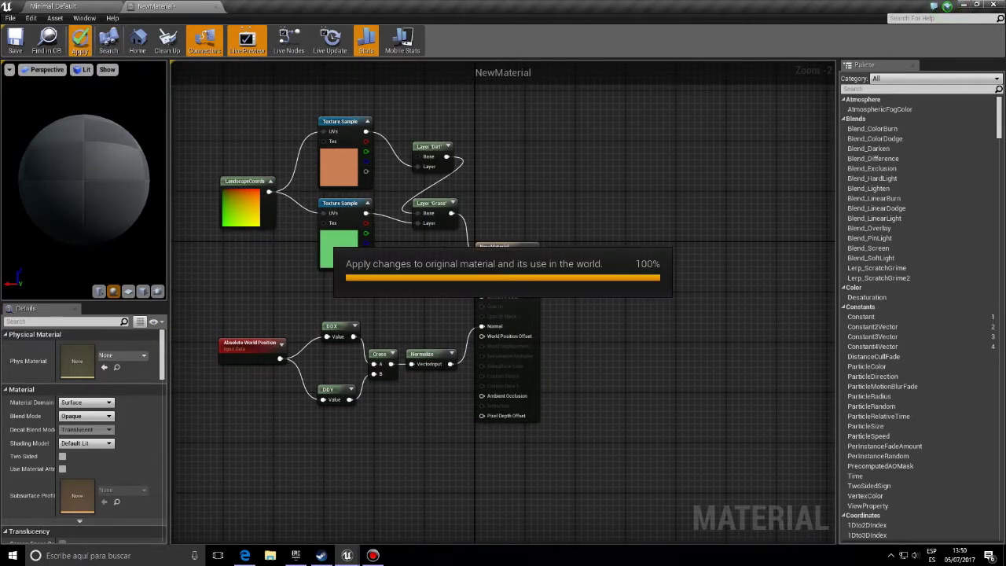
Step: Return to the level and enter Landscape Paint mode
left_click(52, 6)
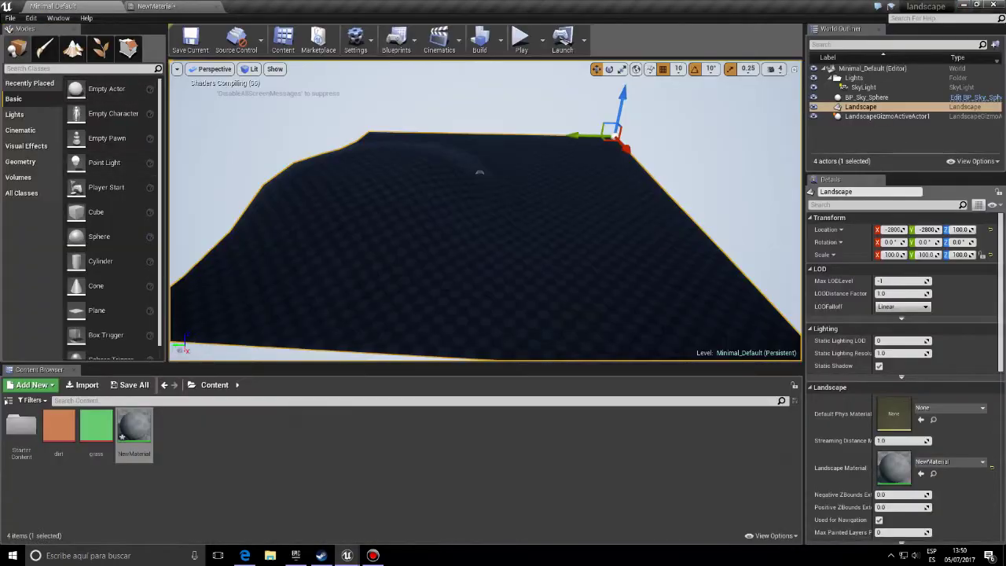
left_click(73, 49)
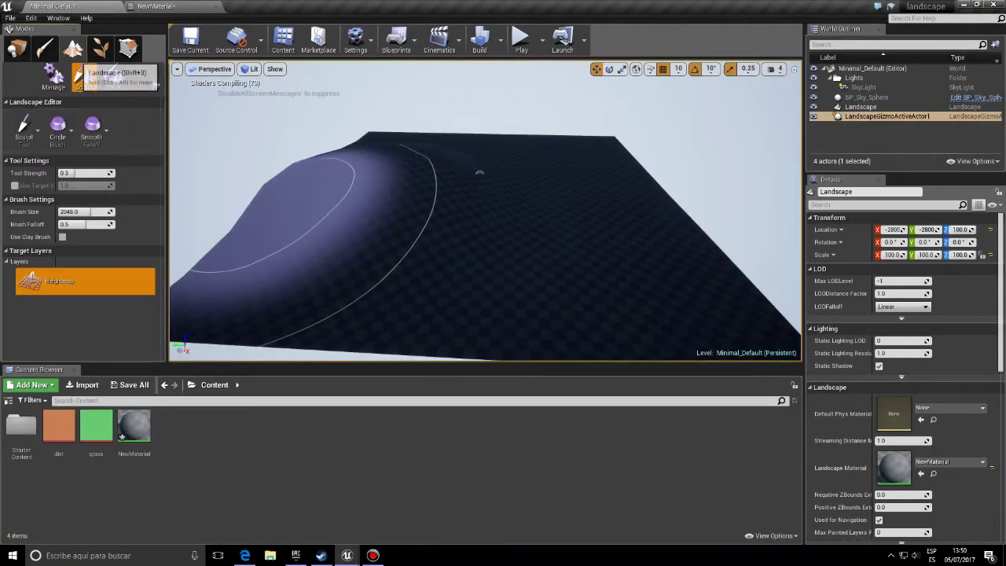
left_click(114, 76)
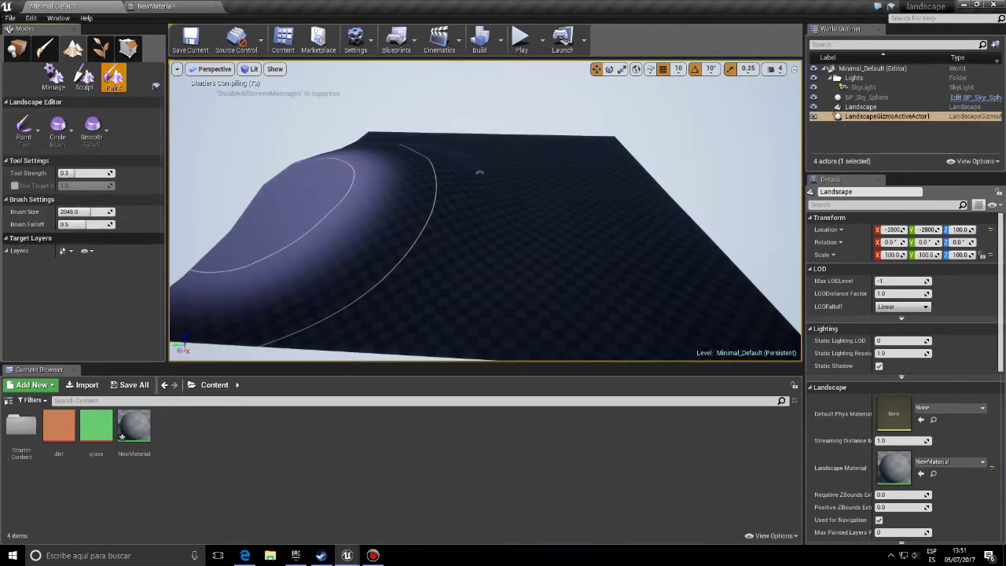
scroll(338, 236, "down", 2)
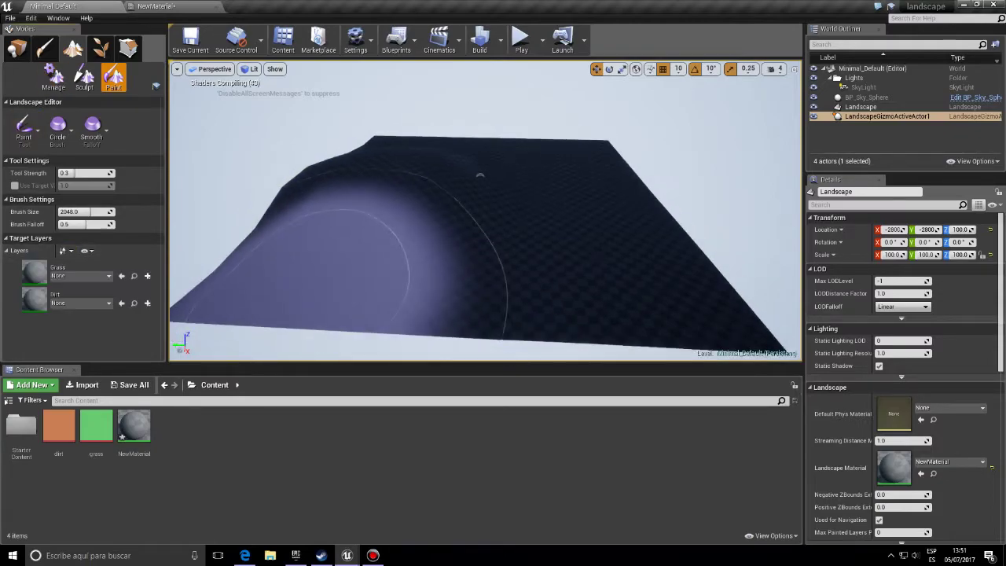
scroll(338, 236, "down", 2)
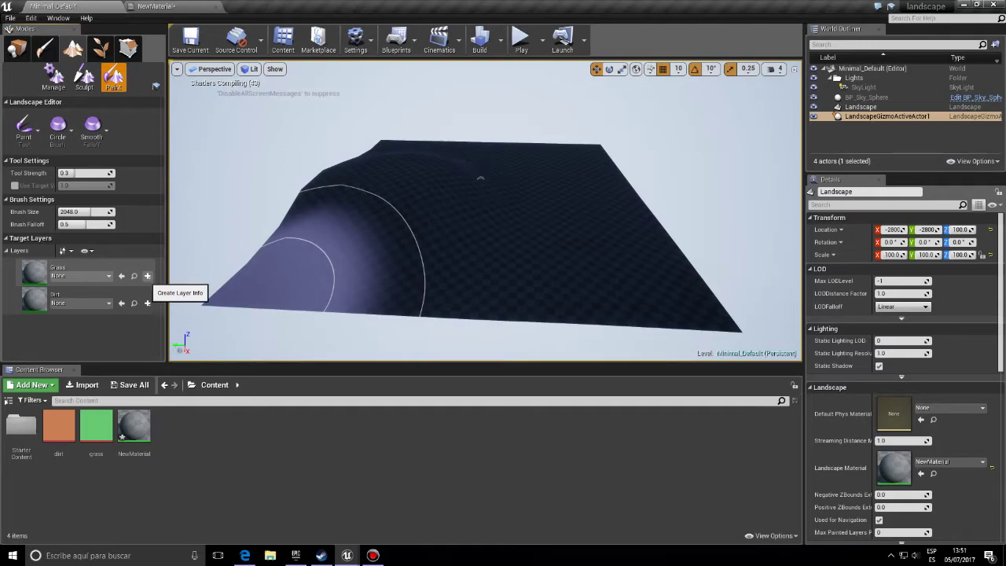
Step: Create weight-blended (normal) layer info assets for the Grass and Dirt layers
left_click(147, 276)
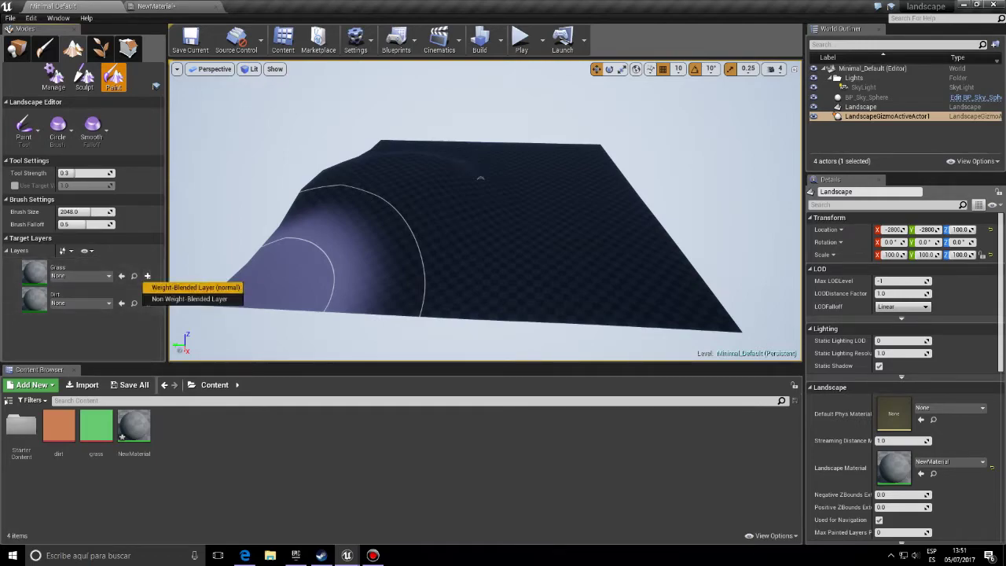
left_click(195, 287)
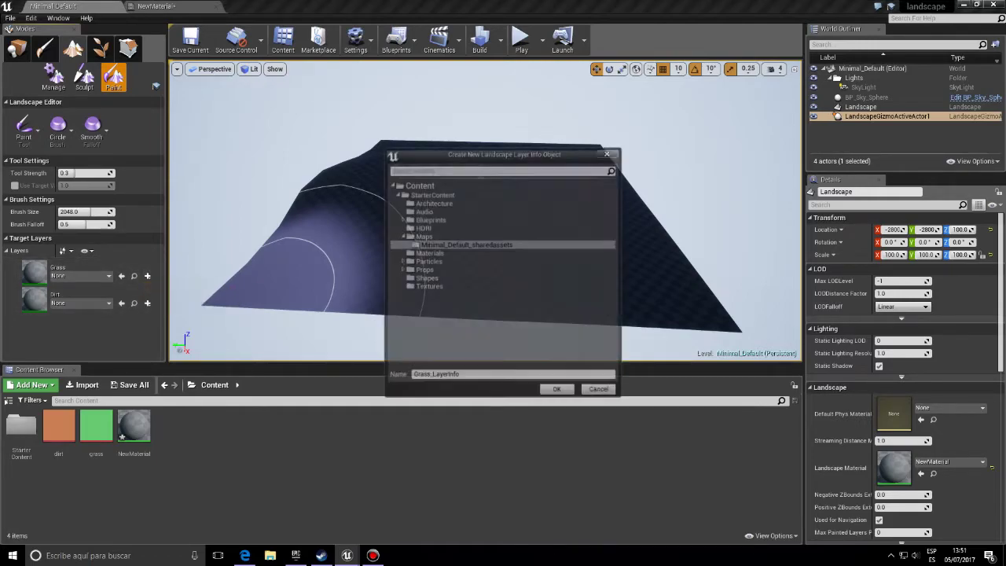
key("Return")
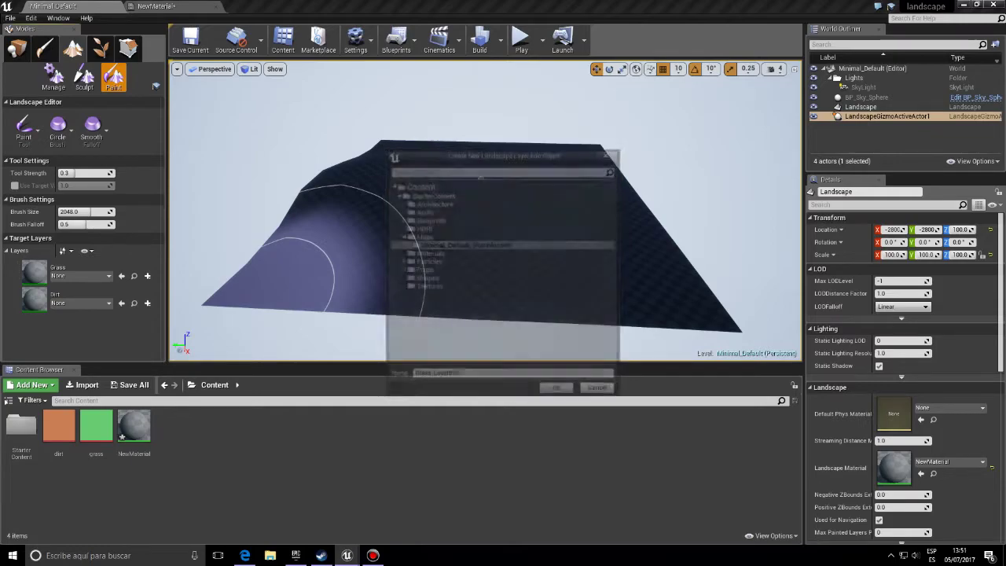
left_click(147, 302)
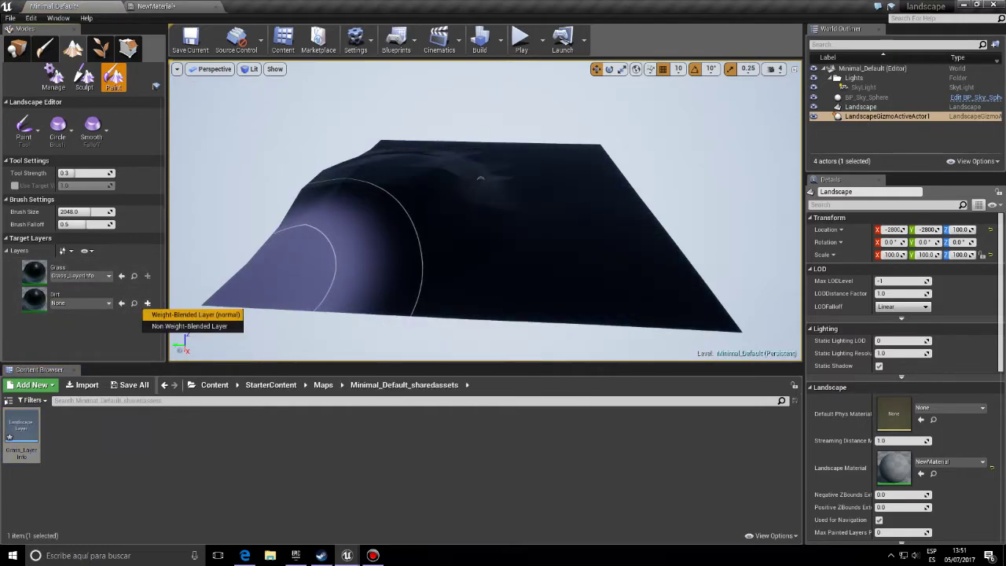
left_click(195, 314)
key("Return")
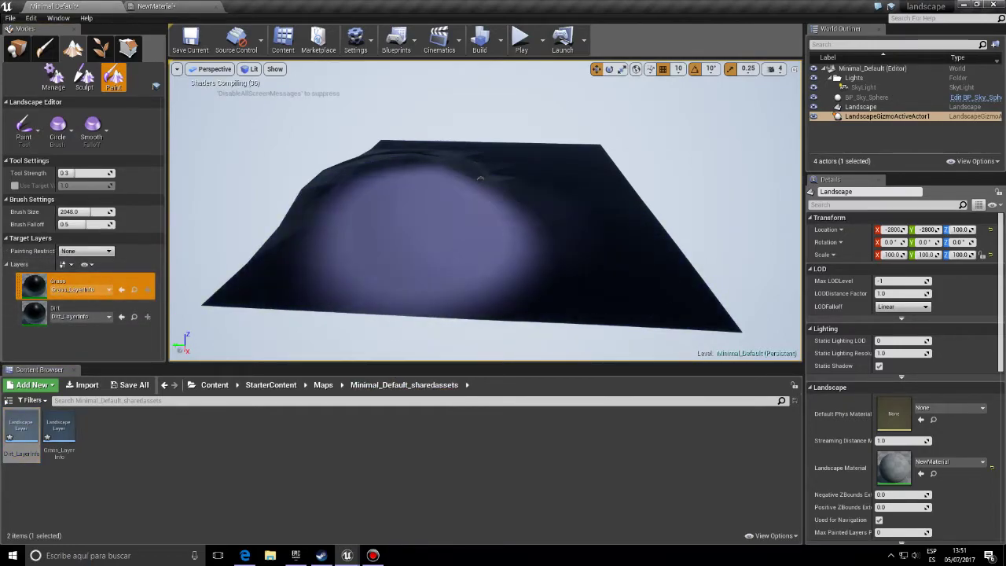
left_click(157, 7)
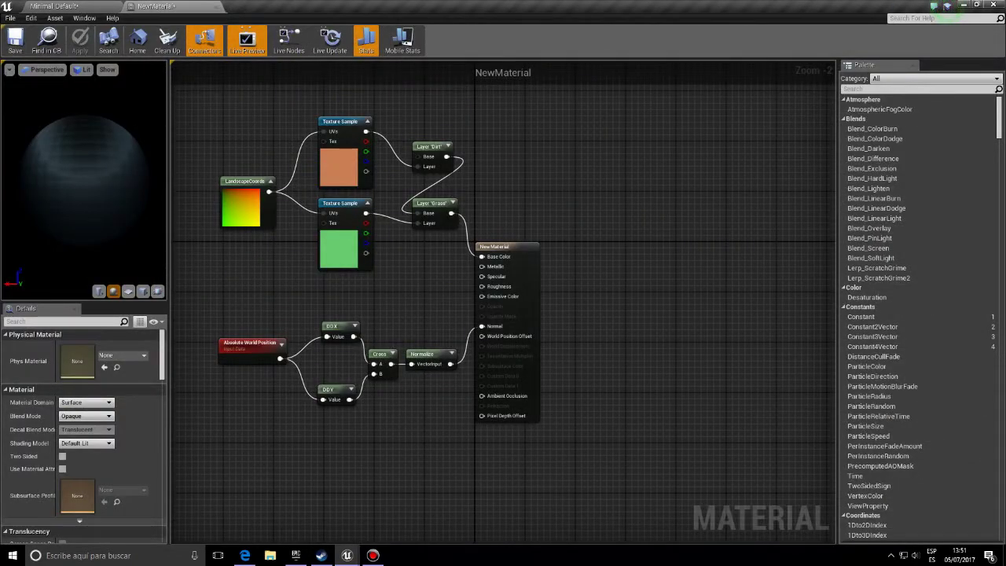
Step: Back in the level, paint the Dirt layer over the hill and view it
right_click_drag(288, 258, 265, 260)
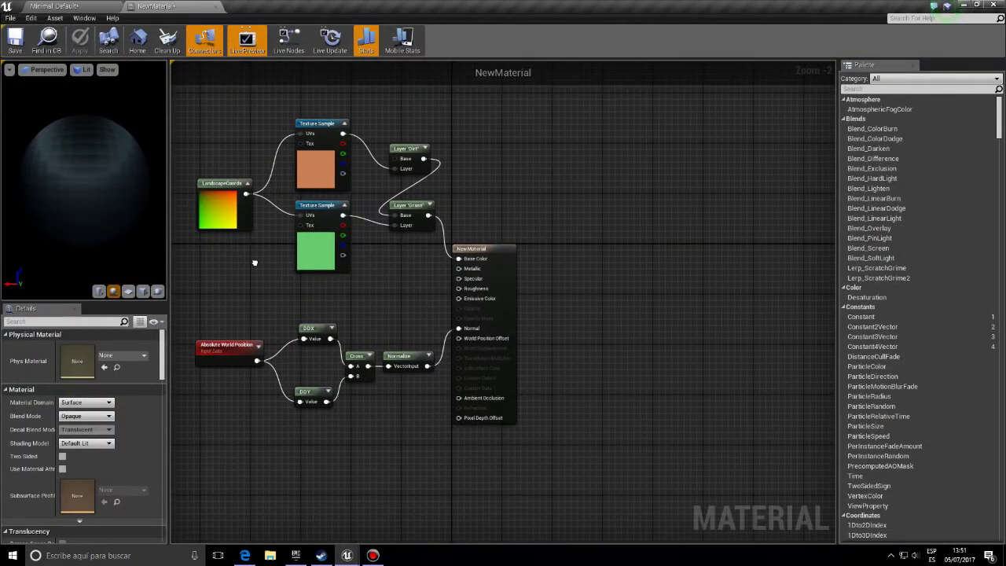
scroll(260, 262, "up", 1)
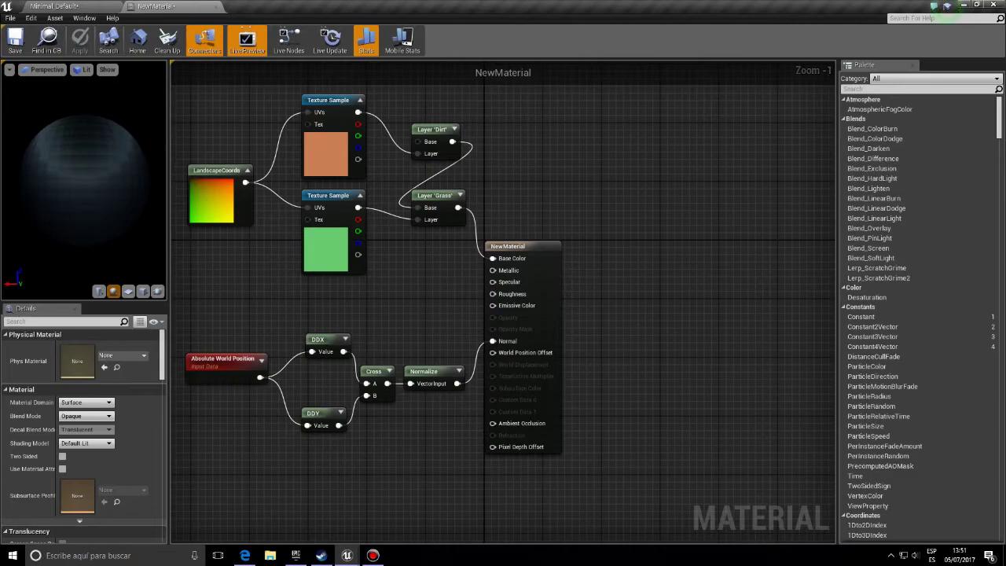
left_click(55, 7)
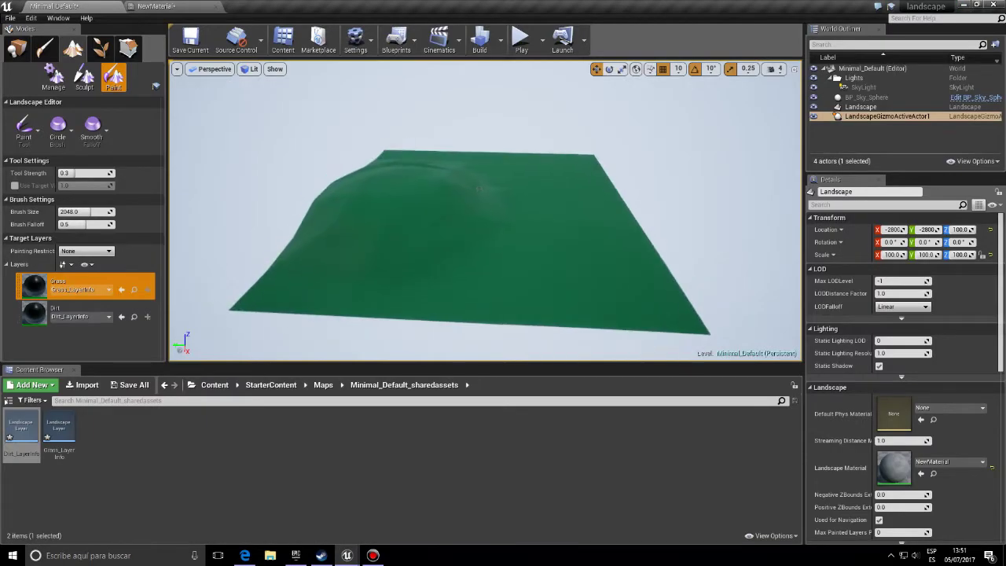
right_click_drag(585, 137, 448, 200)
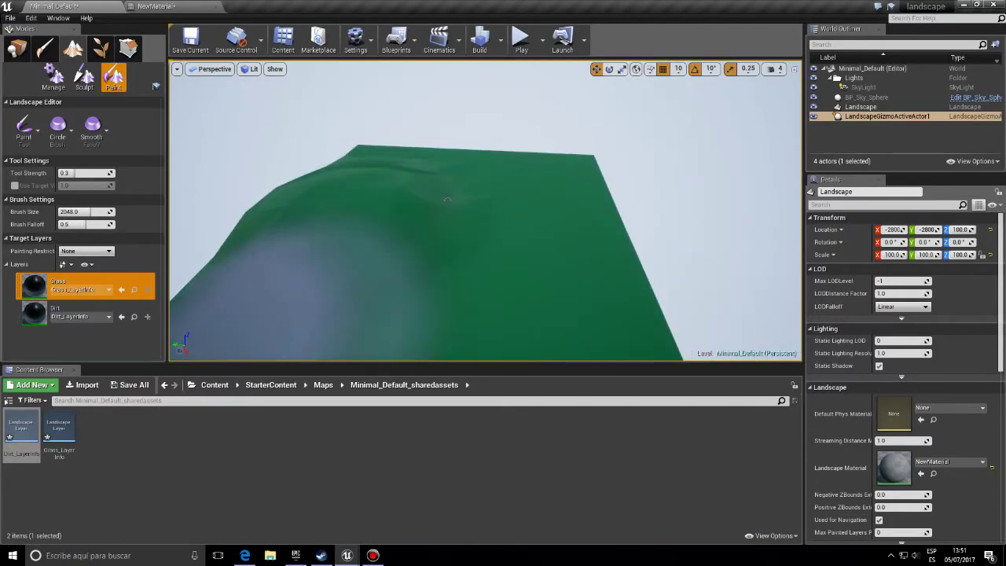
left_click(78, 312)
left_click_drag(269, 270, 409, 259)
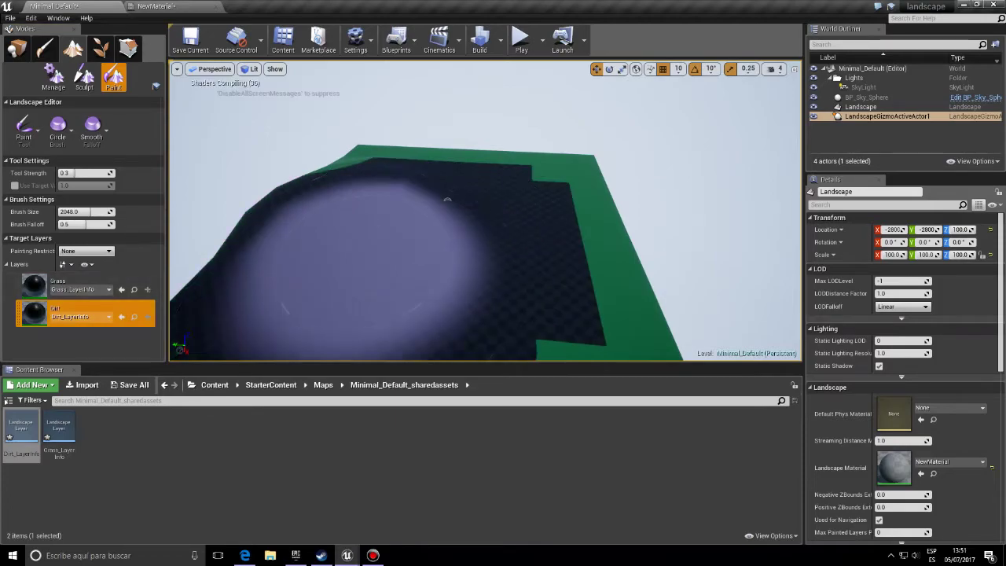
mouse_move(447, 200)
right_mouse_down()
mouse_move(496, 211)
mouse_move(496, 185)
right_mouse_up()
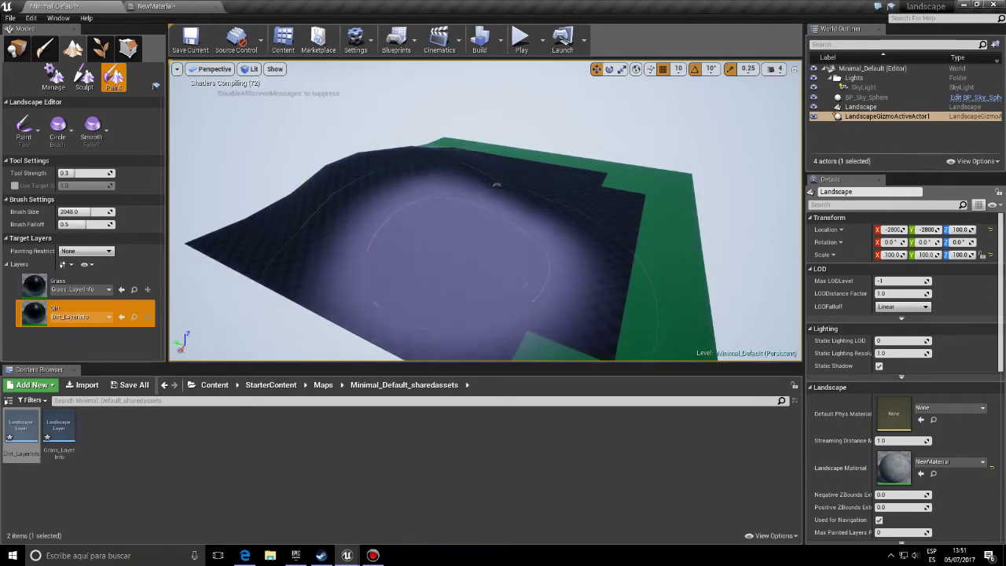
right_click_drag(496, 185, 510, 181)
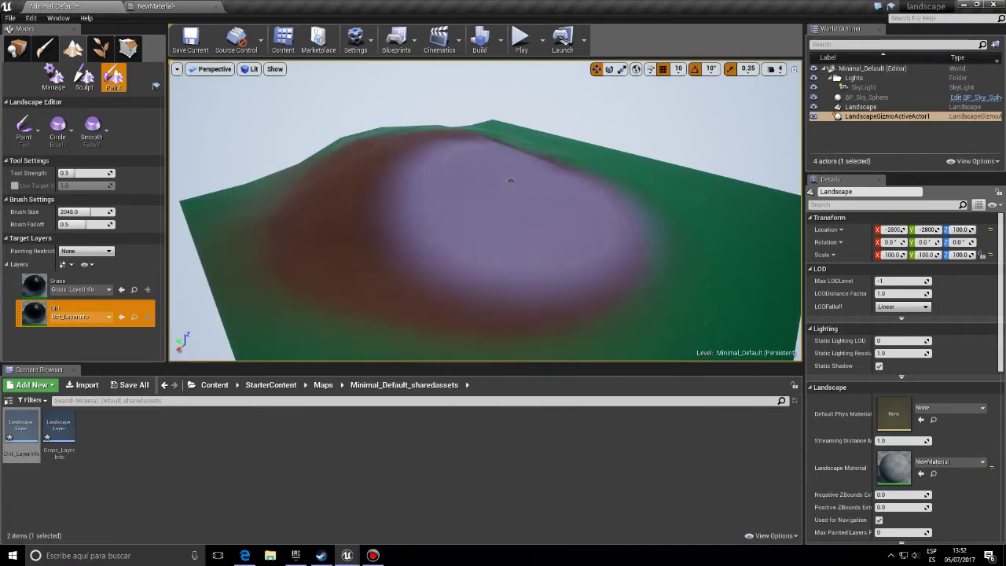
left_click(521, 40)
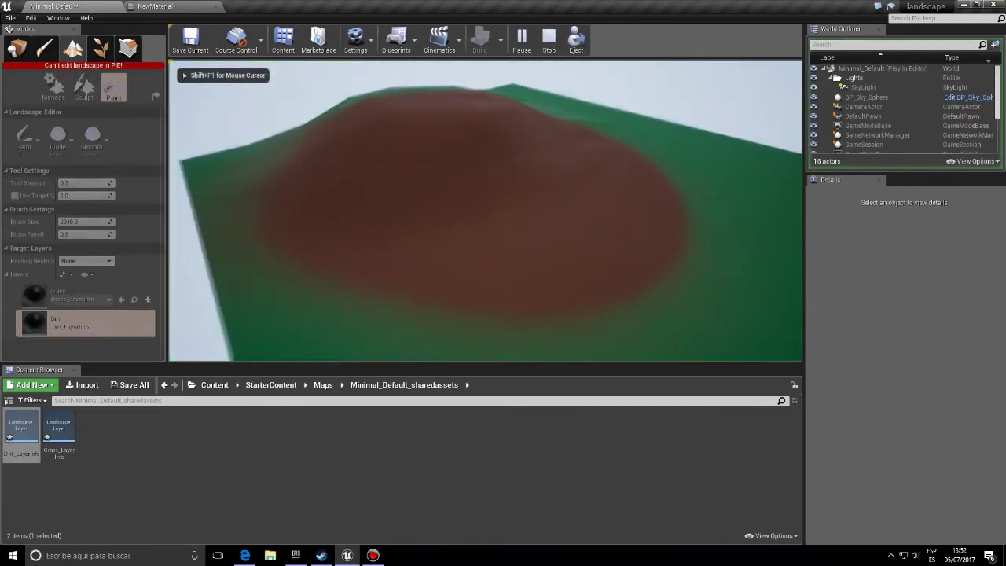
key("w")
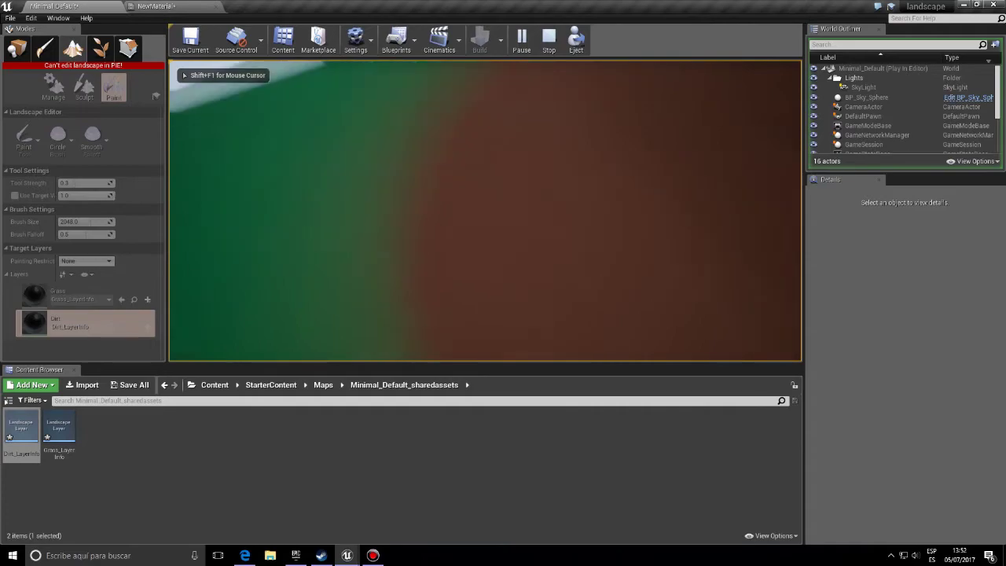
key("s")
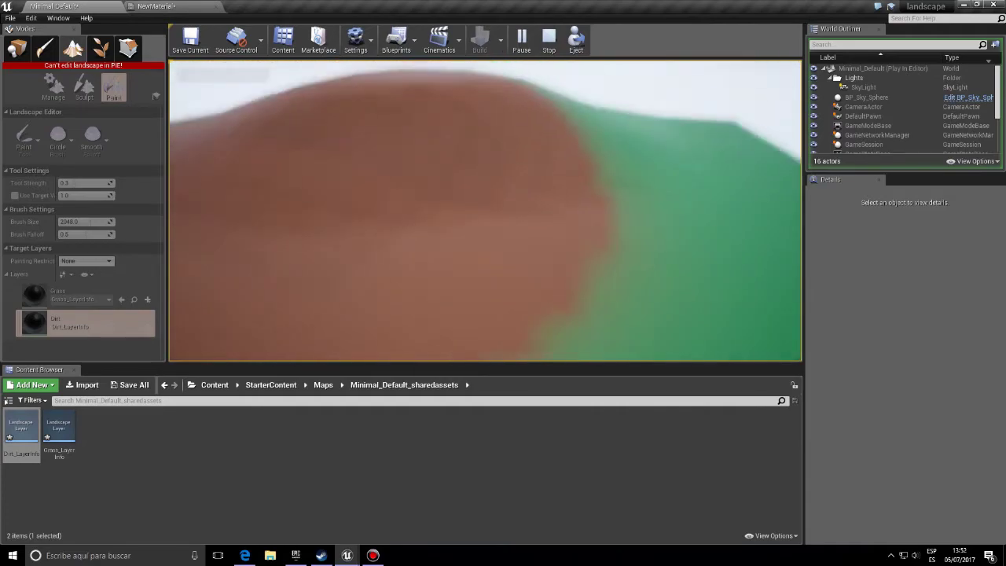
key("w")
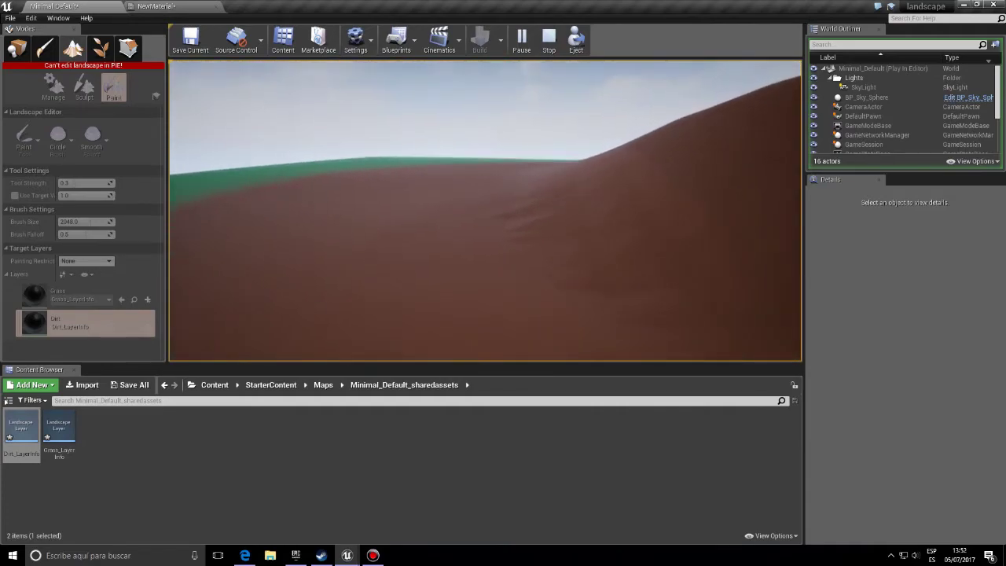
key("s")
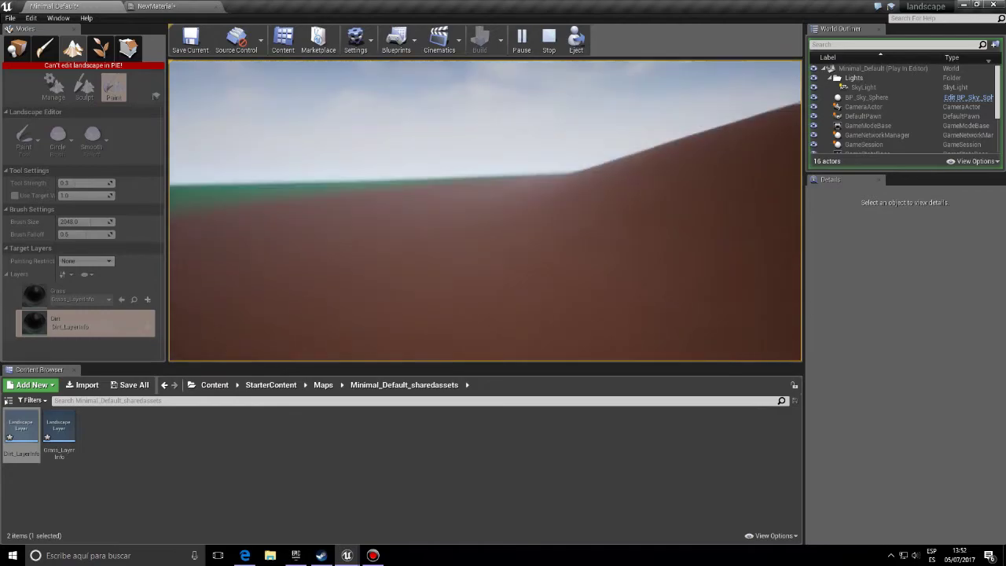
key("a")
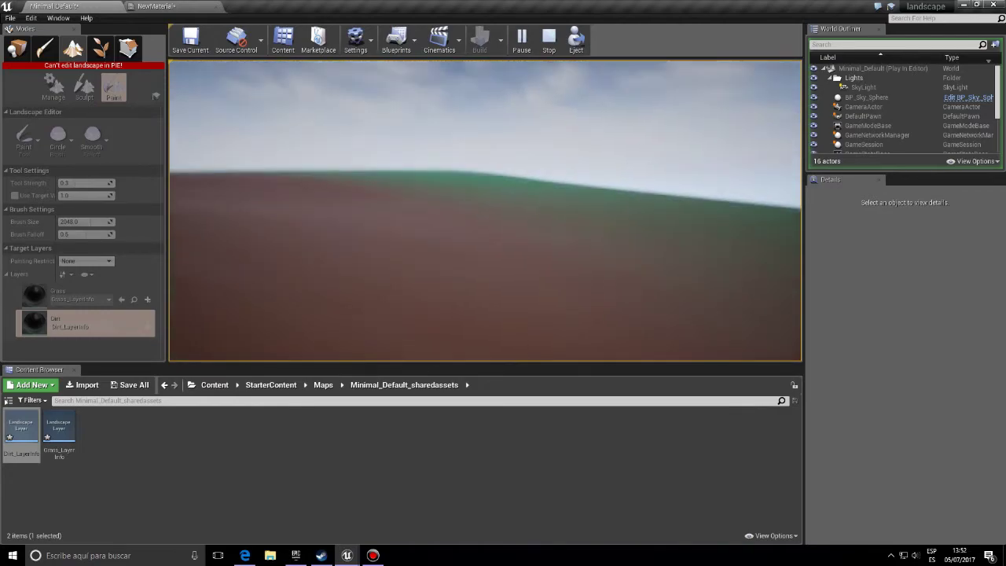
key("w")
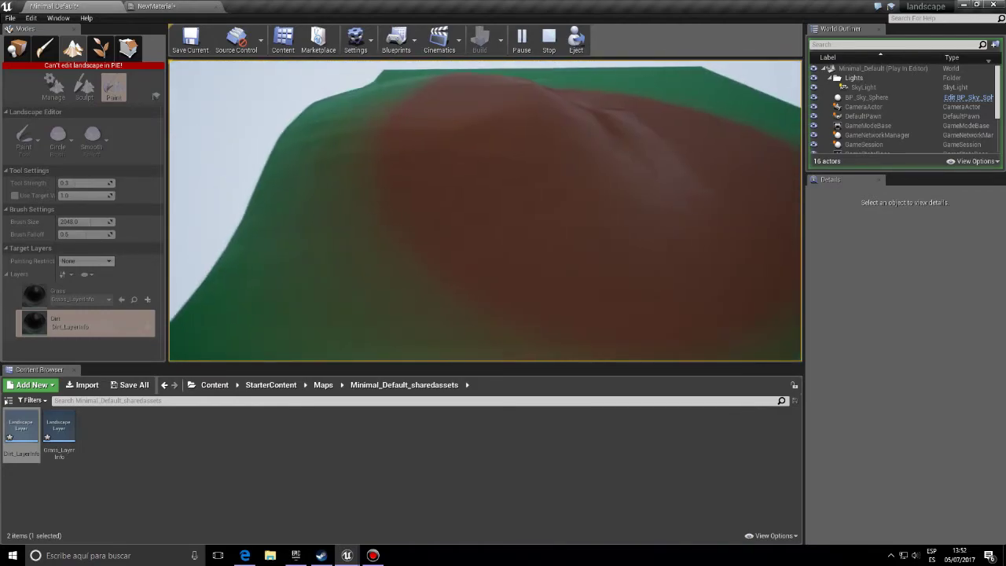
key("w")
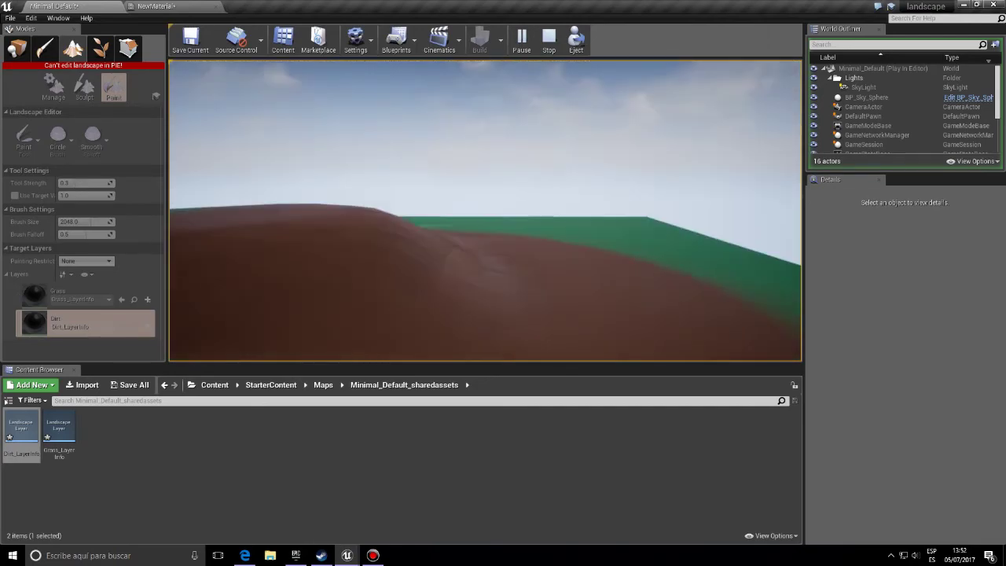
key("d")
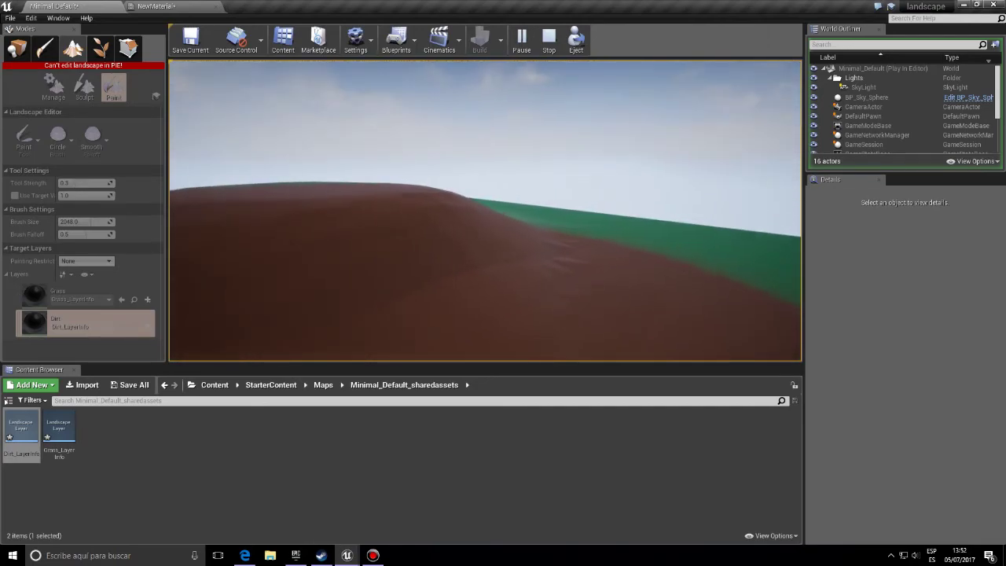
key("Escape")
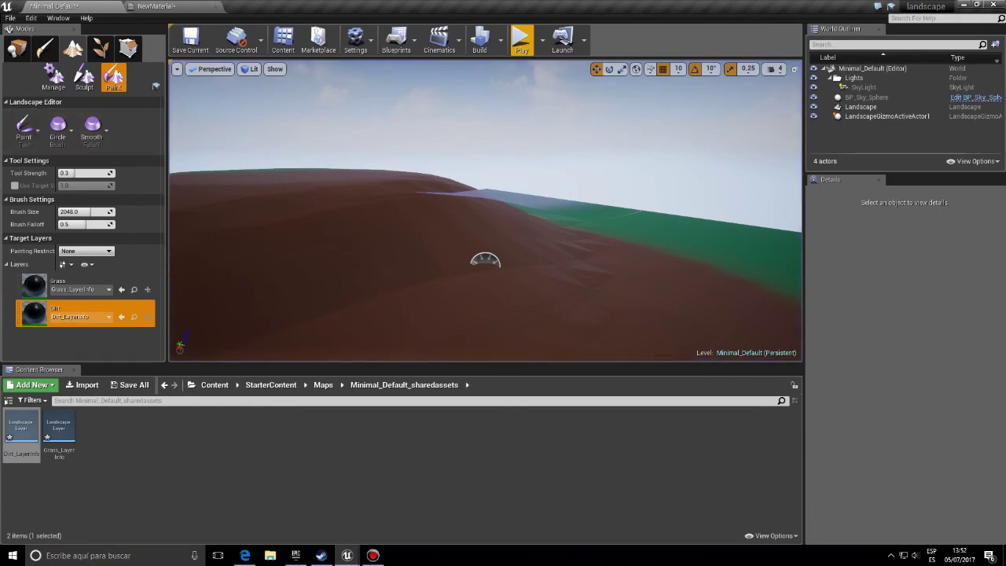